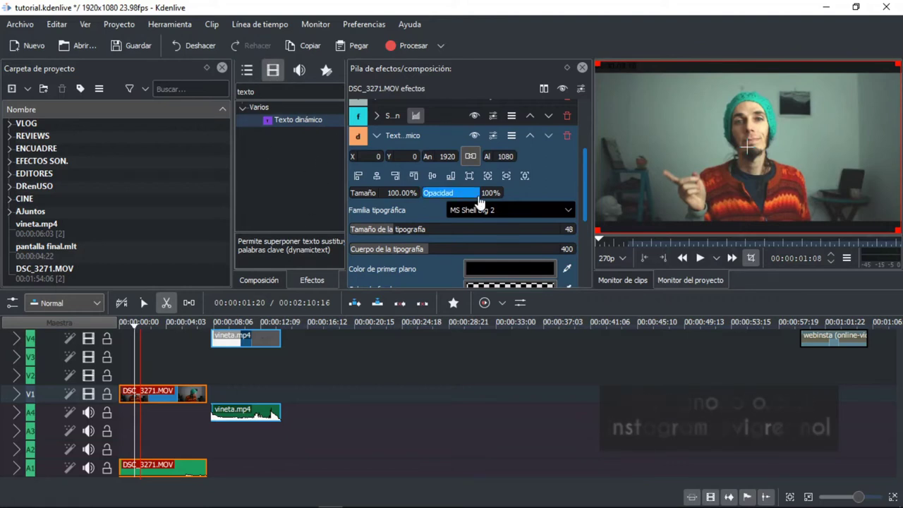
Step: Replace the content of the clip's Texto dinámico effect with "Como agregar..."
{"action": "left_click_drag", "start_coordinate": [583, 201], "coordinate": [584, 274]}
{"action": "left_click", "coordinate": [395, 262]}
{"action": "key", "text": "ctrl+a"}
{"action": "type", "text": "Com"}
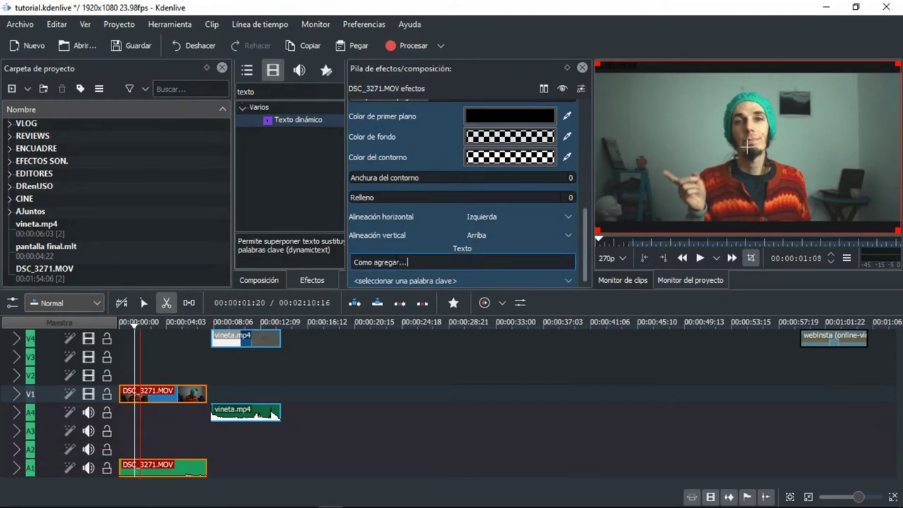
Step: Set the background colour of the "Como agregar..." text to white
{"action": "left_click", "coordinate": [507, 115]}
{"action": "left_click", "coordinate": [614, 98]}
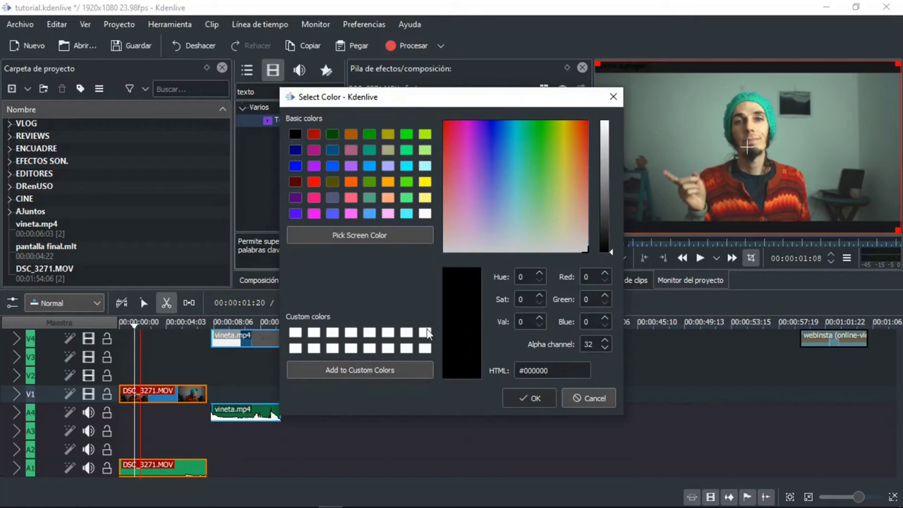
{"action": "left_click", "coordinate": [426, 332]}
{"action": "left_click", "coordinate": [531, 399]}
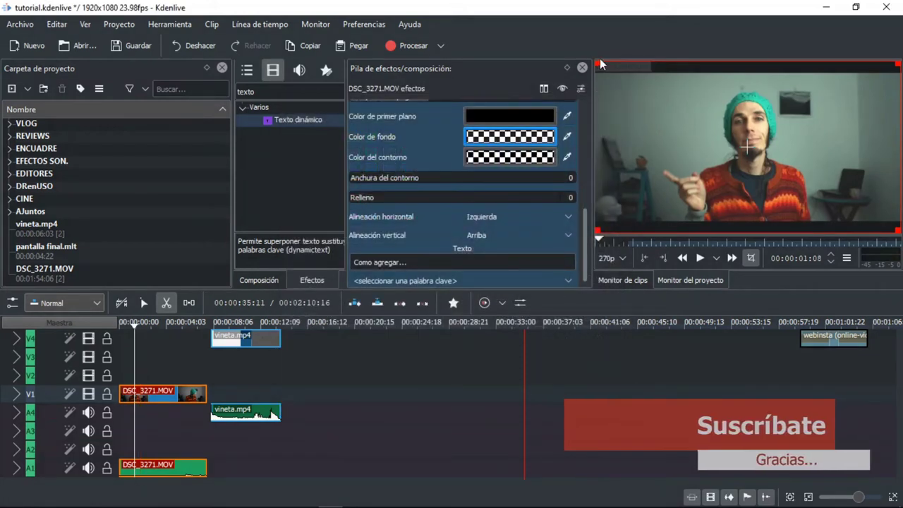
Step: Shrink the "Como agregar..." text box to about 49.63% so the text sits above the pointing hand, with font size 62
{"action": "left_click_drag", "start_coordinate": [614, 86], "coordinate": [649, 150]}
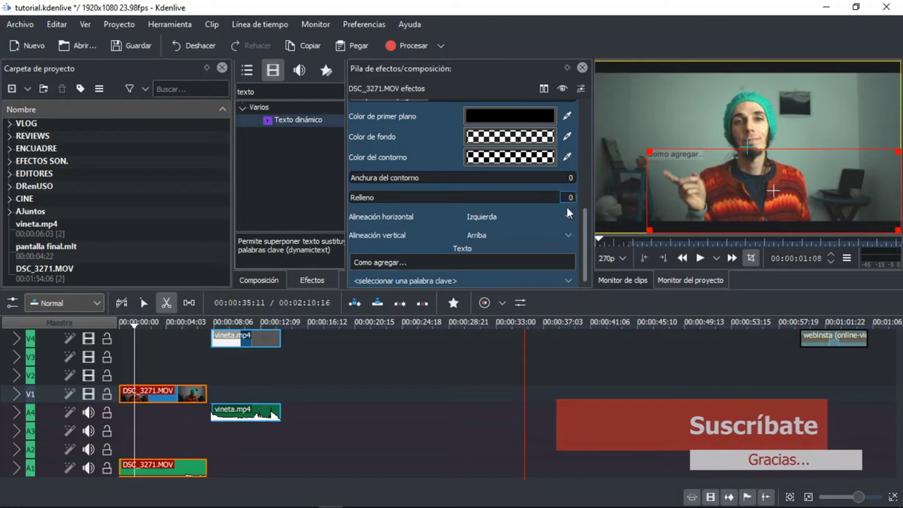
{"action": "left_click_drag", "start_coordinate": [583, 225], "coordinate": [414, 173]}
{"action": "left_click_drag", "start_coordinate": [653, 152], "coordinate": [637, 150]}
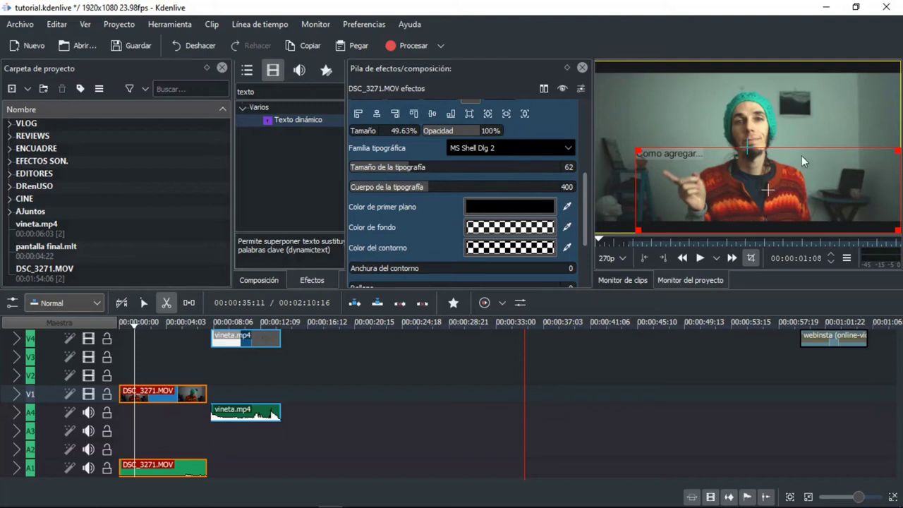
Step: Collapse the effects in the stack and cut DSC_3271.MOV on track V1 at 00:00:01:08
{"action": "left_click", "coordinate": [247, 323]}
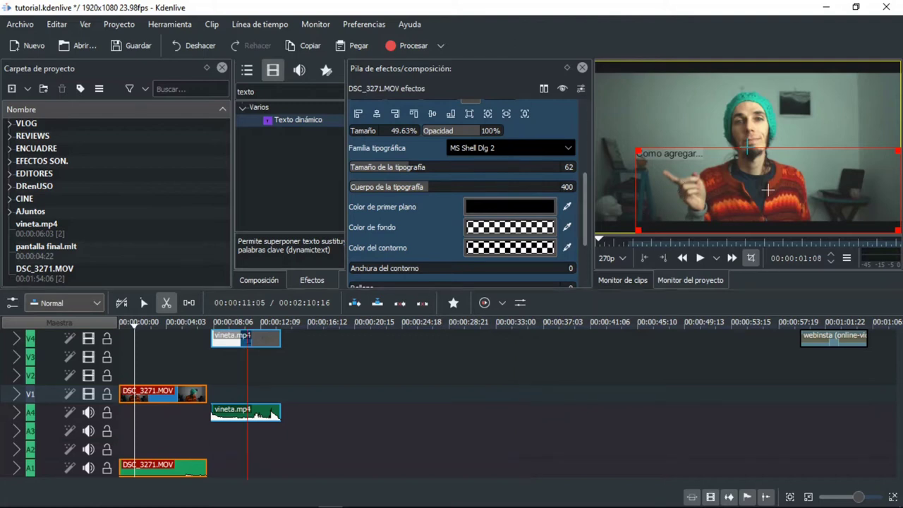
{"action": "left_click", "coordinate": [479, 381]}
{"action": "left_click_drag", "start_coordinate": [585, 221], "coordinate": [585, 177]}
{"action": "left_click", "coordinate": [375, 148]}
{"action": "left_click", "coordinate": [168, 365]}
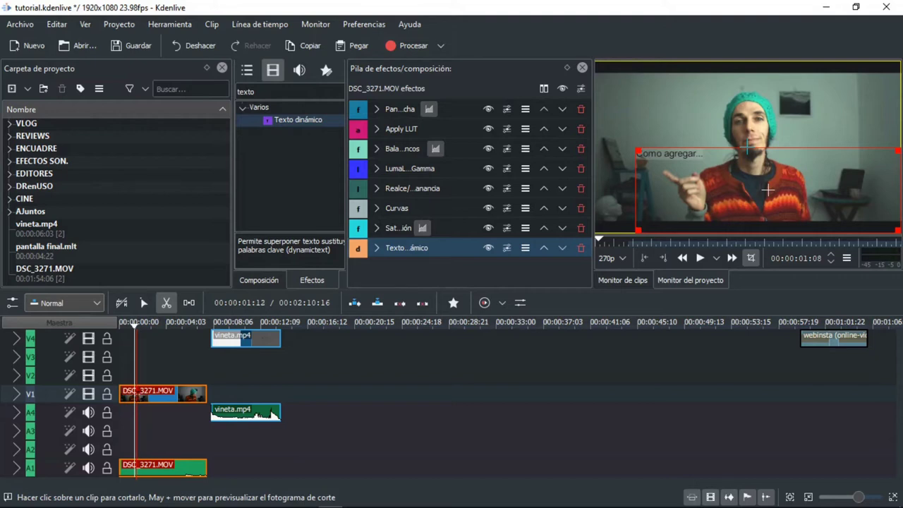
{"action": "left_click", "coordinate": [137, 395]}
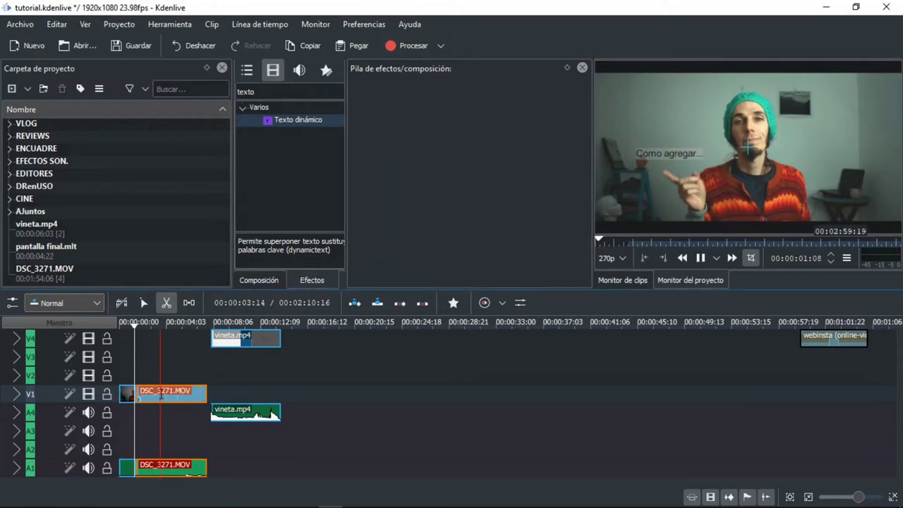
Step: Play ahead to 00:00:02:17, select the second segment of DSC_3271.MOV and collapse its effects
{"action": "key", "text": "space"}
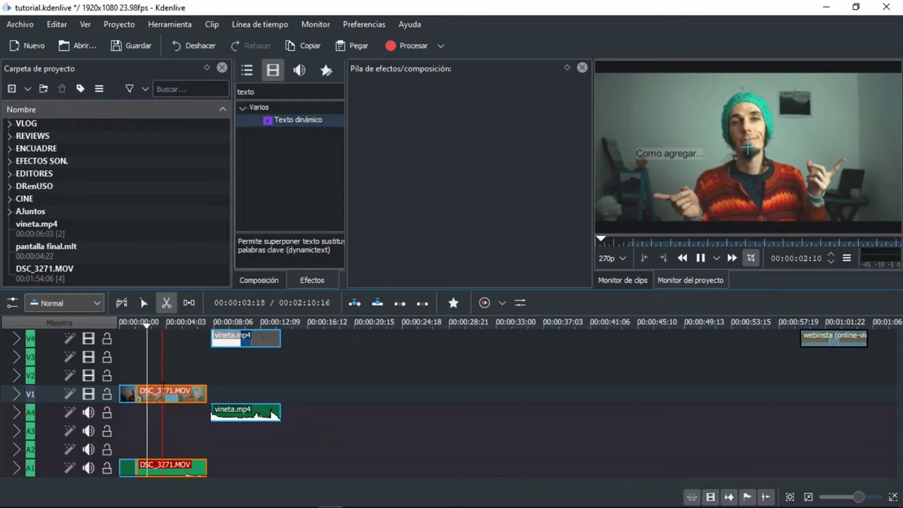
{"action": "key", "text": "space"}
{"action": "key", "text": "s"}
{"action": "left_click", "coordinate": [201, 393]}
{"action": "left_click", "coordinate": [408, 208]}
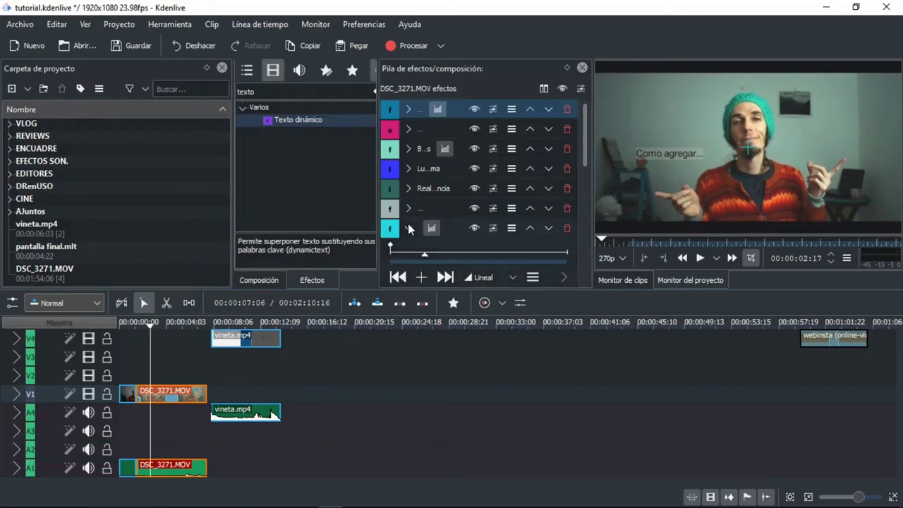
{"action": "left_click_drag", "start_coordinate": [584, 157], "coordinate": [578, 274]}
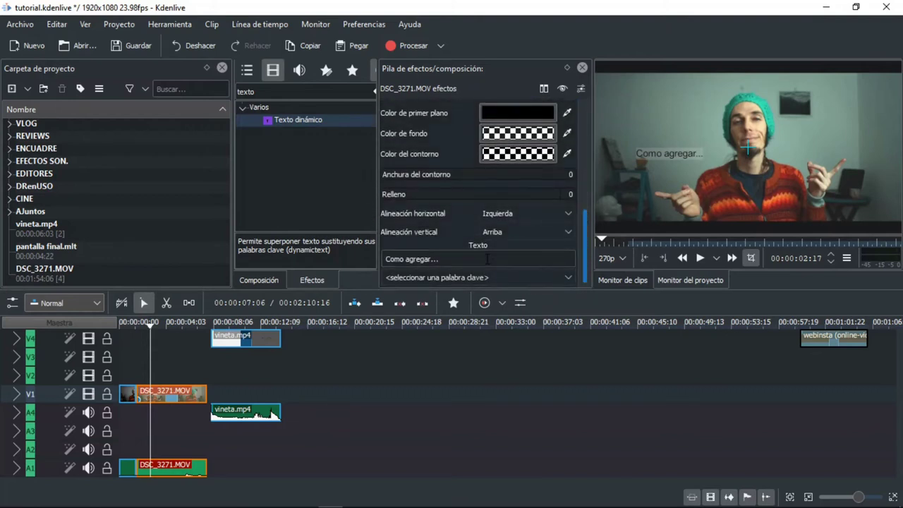
{"action": "left_click_drag", "start_coordinate": [587, 229], "coordinate": [590, 151]}
{"action": "left_click", "coordinate": [407, 167]}
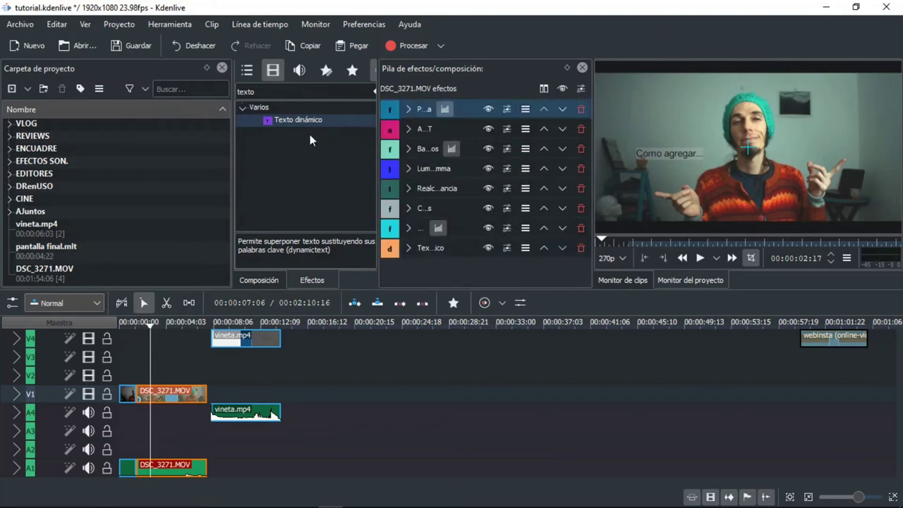
Step: Add another Texto dinámico effect to the second segment and set its text to "texto..."
{"action": "left_click", "coordinate": [416, 248]}
{"action": "left_click_drag", "start_coordinate": [586, 162], "coordinate": [586, 238]}
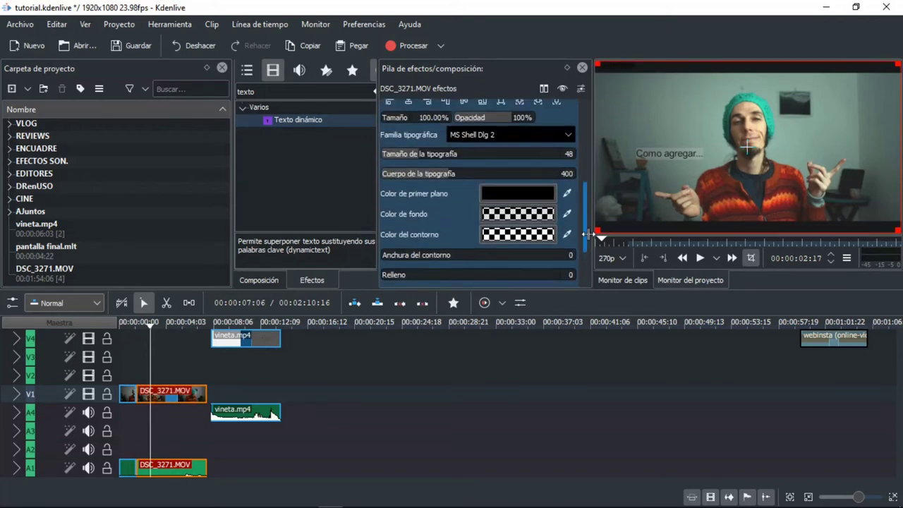
{"action": "left_click", "coordinate": [586, 276]}
{"action": "left_click", "coordinate": [471, 259]}
{"action": "key", "text": "ctrl+a"}
{"action": "type", "text": "tex"}
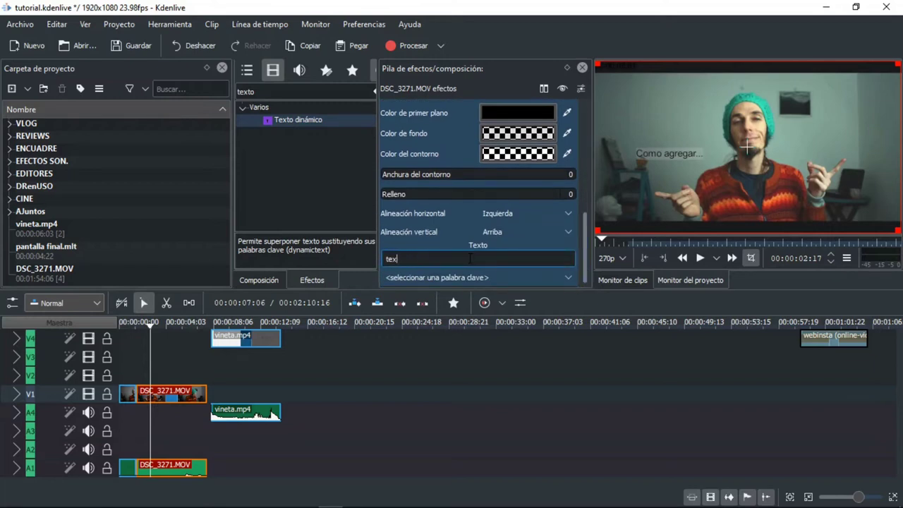
{"action": "type", "text": "to..."}
Step: Set the background colour of the "texto..." text to white
{"action": "left_click_drag", "start_coordinate": [586, 247], "coordinate": [585, 242]}
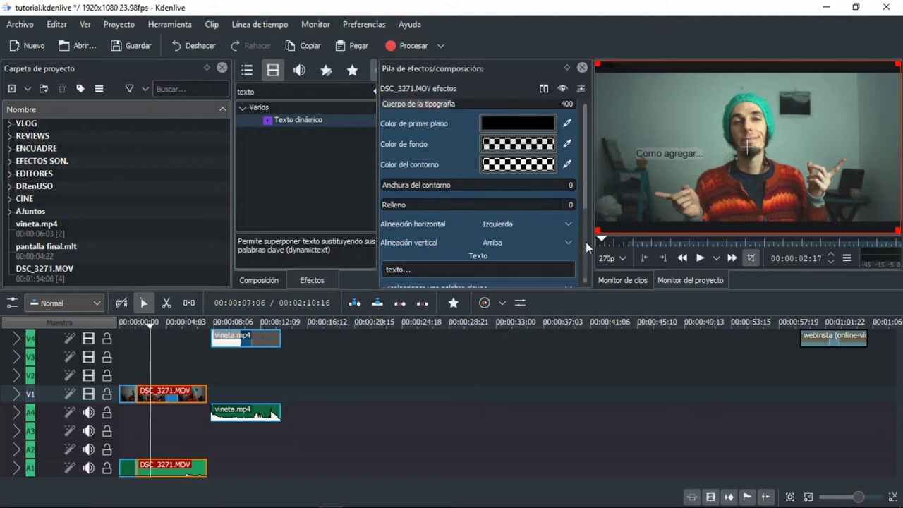
{"action": "left_click", "coordinate": [542, 143]}
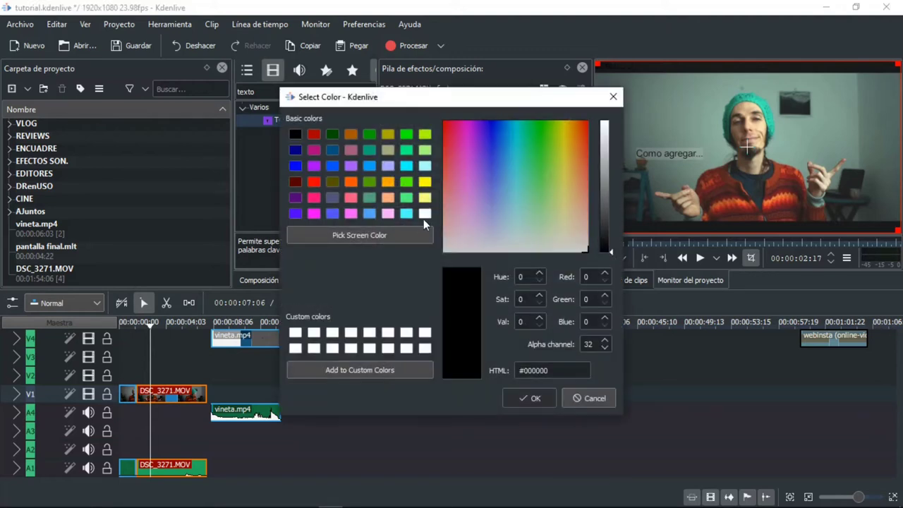
{"action": "left_click", "coordinate": [424, 215]}
{"action": "left_click", "coordinate": [518, 405]}
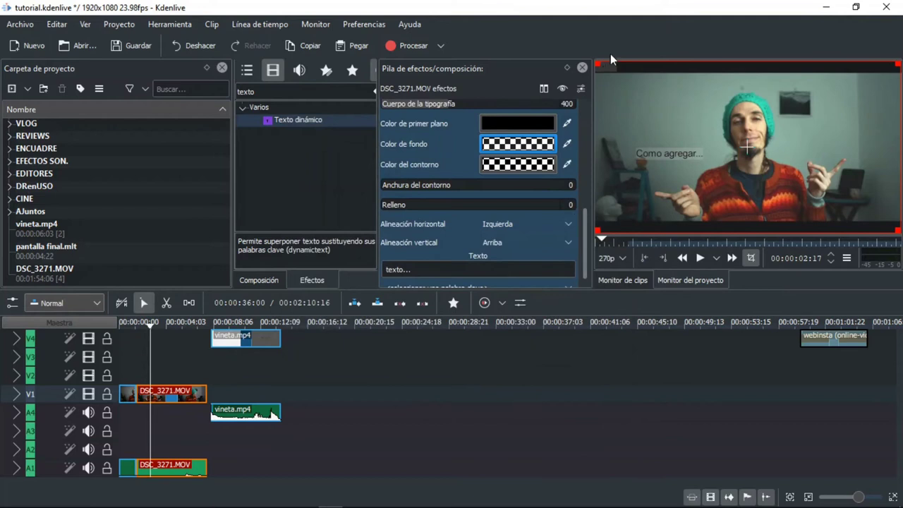
Step: Resize the "texto..." box to about 550 x 565 at X 1370, Y 515, and set its font size to 58
{"action": "left_click_drag", "start_coordinate": [597, 65], "coordinate": [817, 145]}
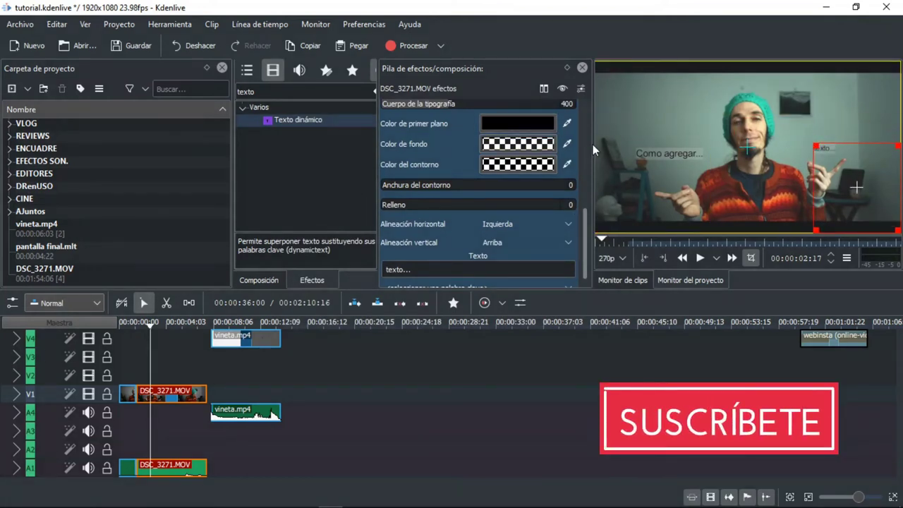
{"action": "scroll", "coordinate": [584, 178], "scroll_direction": "up", "scroll_amount": 3}
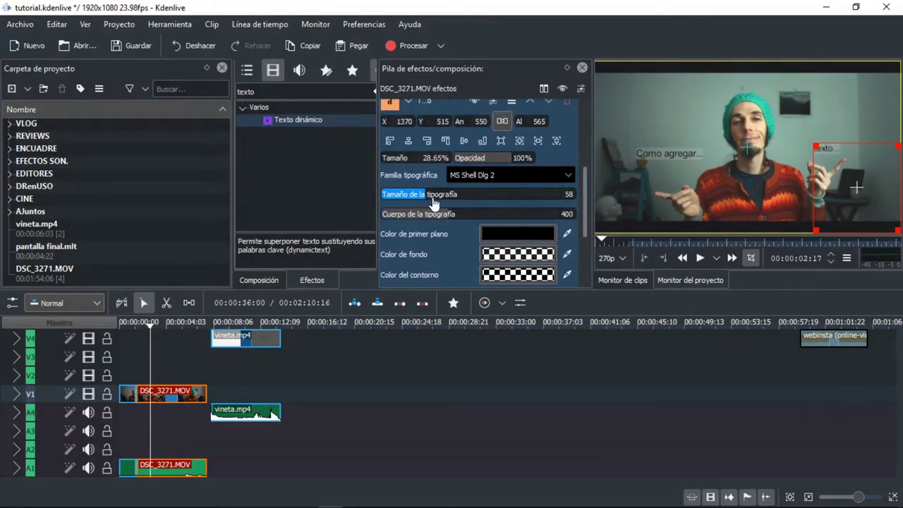
Step: Play ahead to 00:00:03:21 and cut the second segment of DSC_3271.MOV there
{"action": "key", "text": "space"}
{"action": "key", "text": "space"}
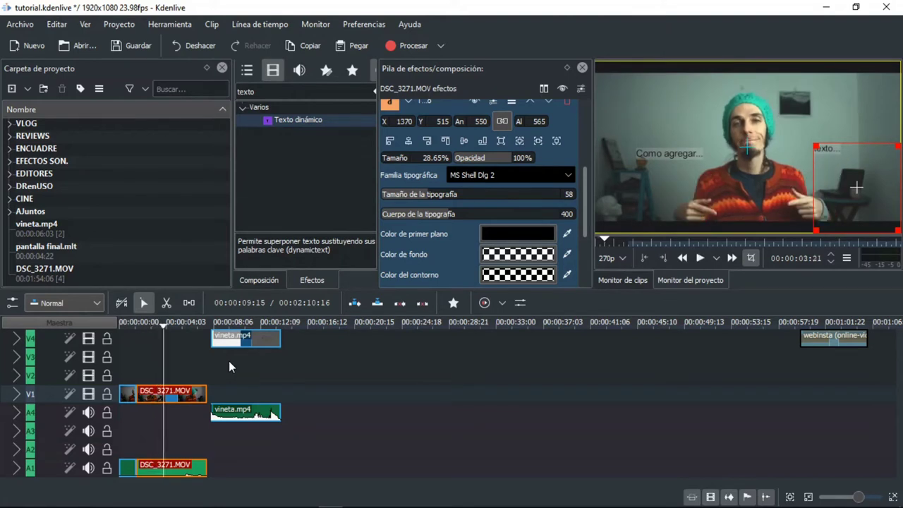
{"action": "key", "text": "x"}
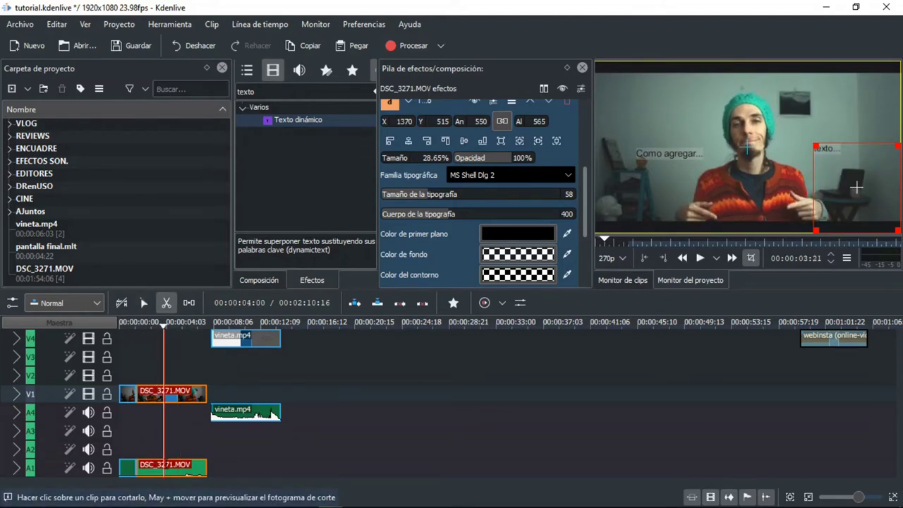
{"action": "left_click", "coordinate": [196, 445]}
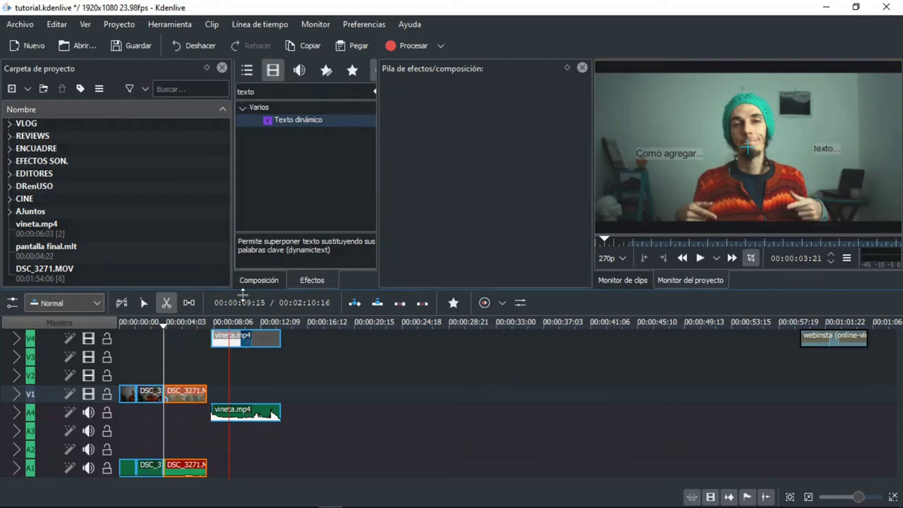
Step: Add a further Texto dinámico effect to the last DSC_3271.MOV segment and set its text to "en Kdenlive"
{"action": "key", "text": "s"}
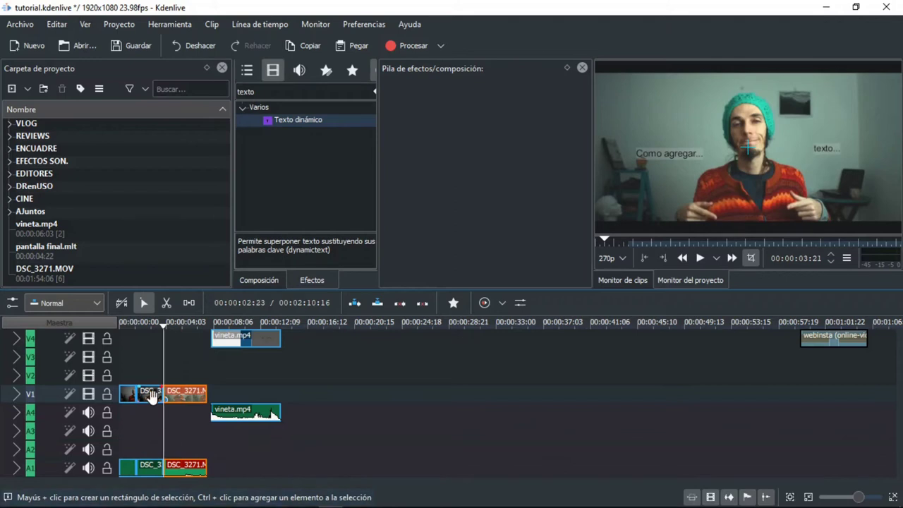
{"action": "left_click", "coordinate": [182, 390]}
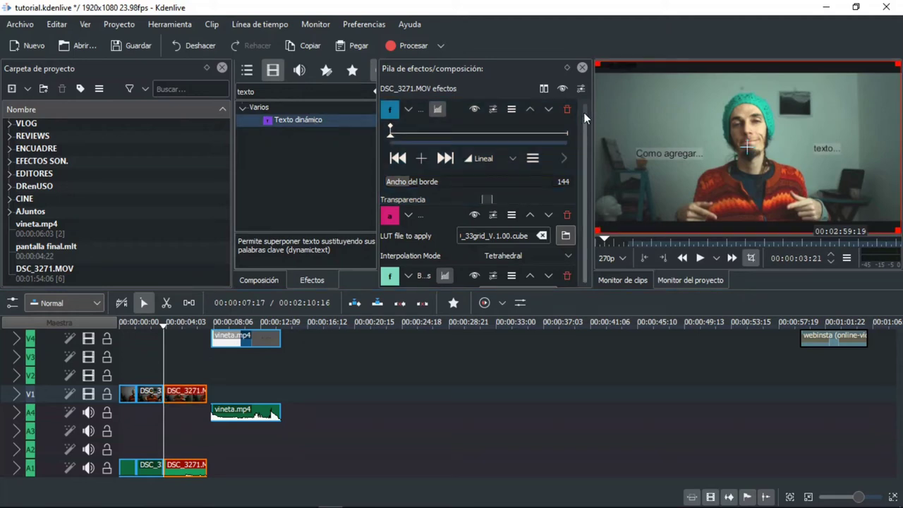
{"action": "left_click_drag", "start_coordinate": [584, 113], "coordinate": [583, 278]}
{"action": "left_click", "coordinate": [426, 259]}
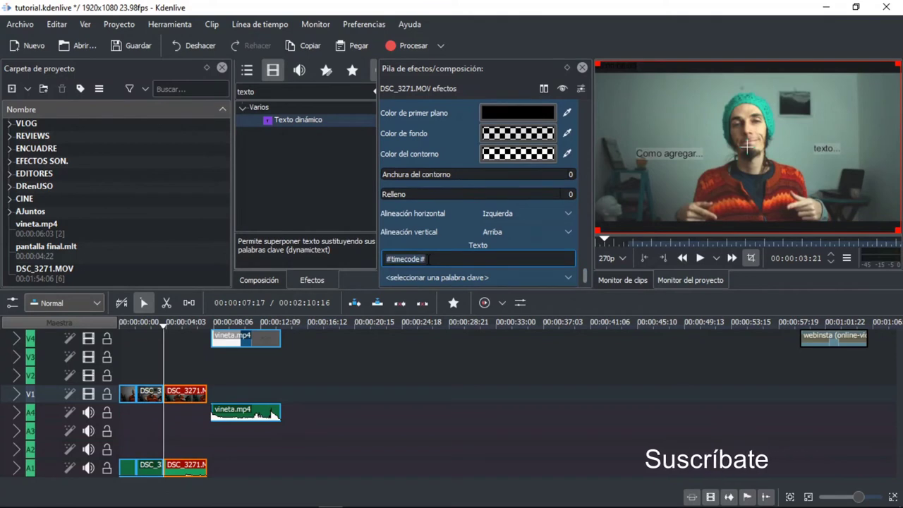
{"action": "key", "text": "ctrl+a"}
{"action": "type", "text": "en Kde"}
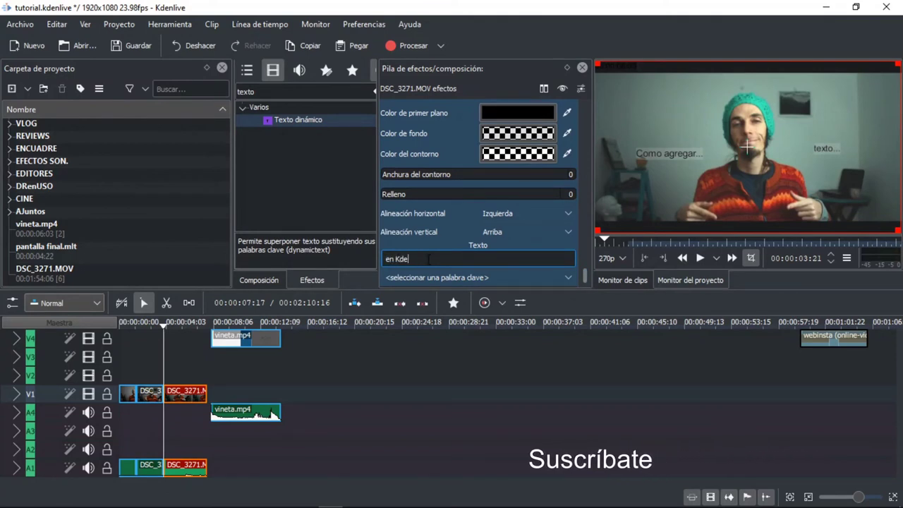
{"action": "type", "text": "nlive"}
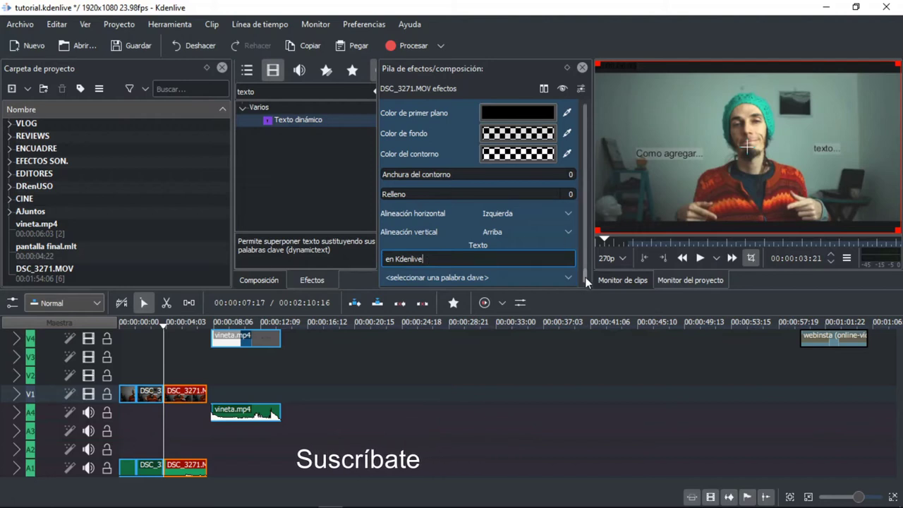
Step: Try a white background colour on the "en Kdenlive" text and change it back to black
{"action": "left_click_drag", "start_coordinate": [585, 276], "coordinate": [584, 269]}
{"action": "left_click", "coordinate": [517, 226]}
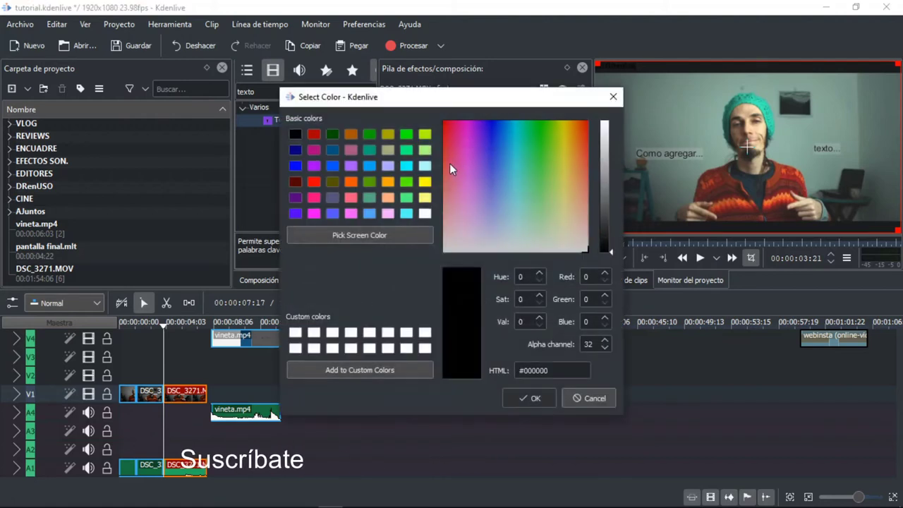
{"action": "left_click", "coordinate": [424, 213]}
{"action": "left_click", "coordinate": [539, 398]}
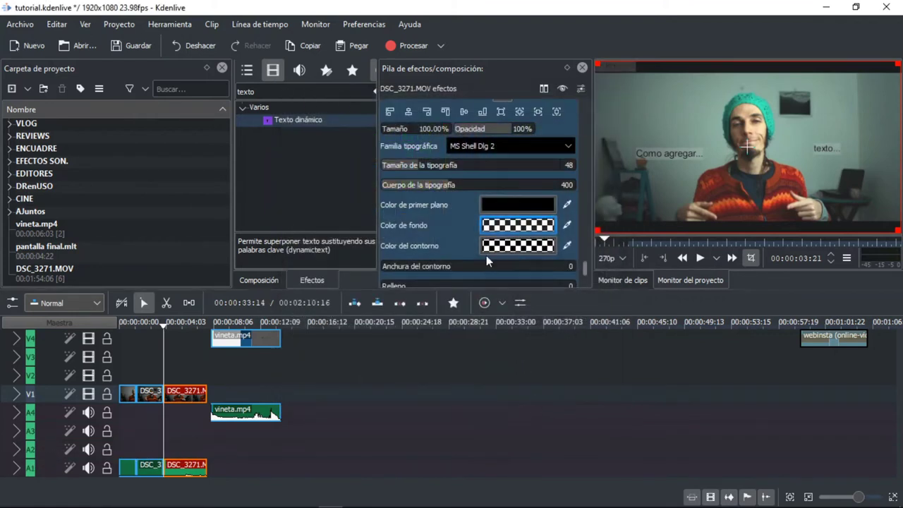
{"action": "left_click", "coordinate": [515, 222]}
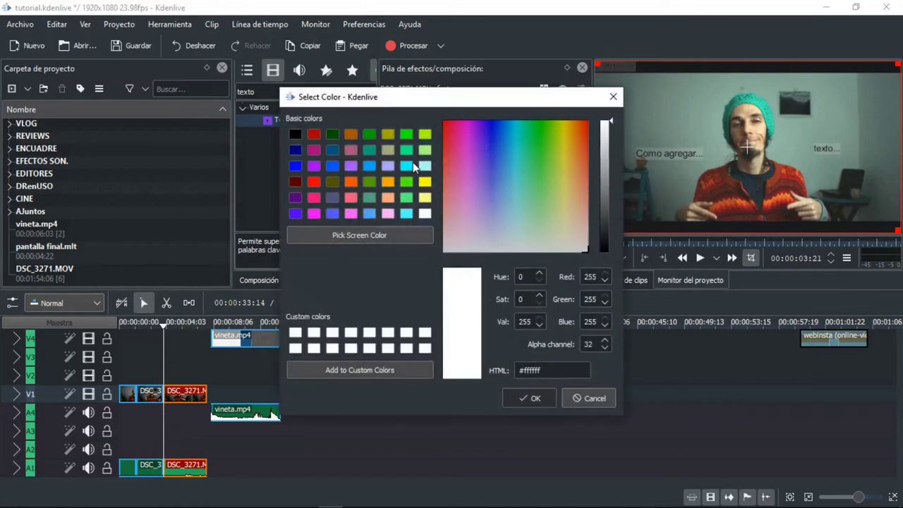
{"action": "left_click", "coordinate": [295, 134]}
{"action": "left_click", "coordinate": [548, 399]}
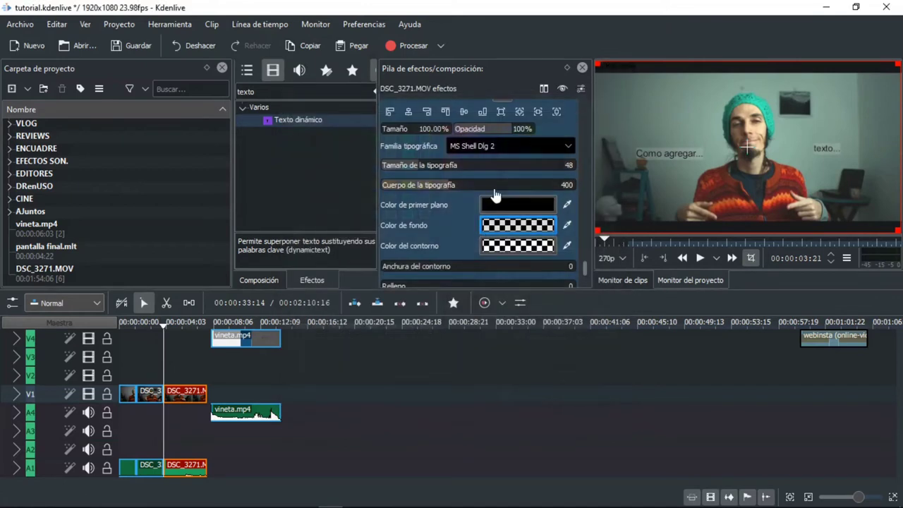
Step: Set the foreground colour of the "en Kdenlive" text to white
{"action": "left_click", "coordinate": [518, 211]}
{"action": "left_click", "coordinate": [423, 213]}
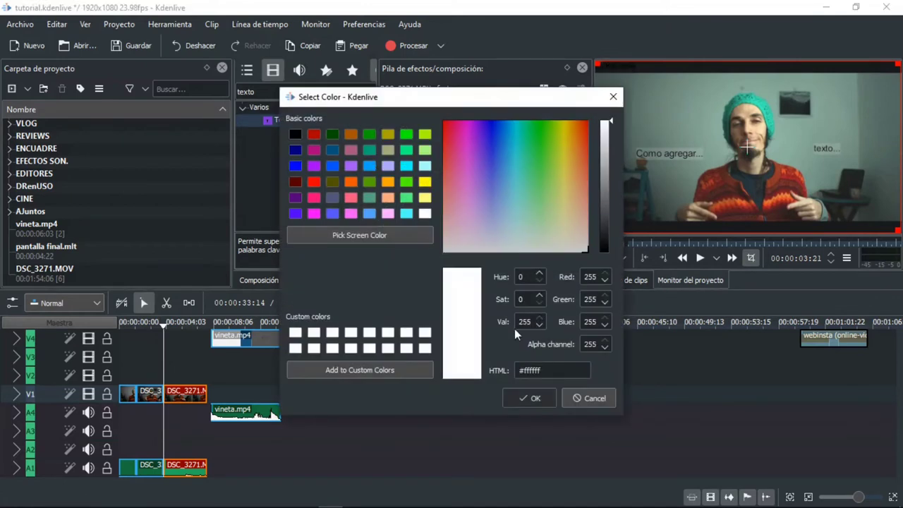
{"action": "left_click", "coordinate": [541, 398]}
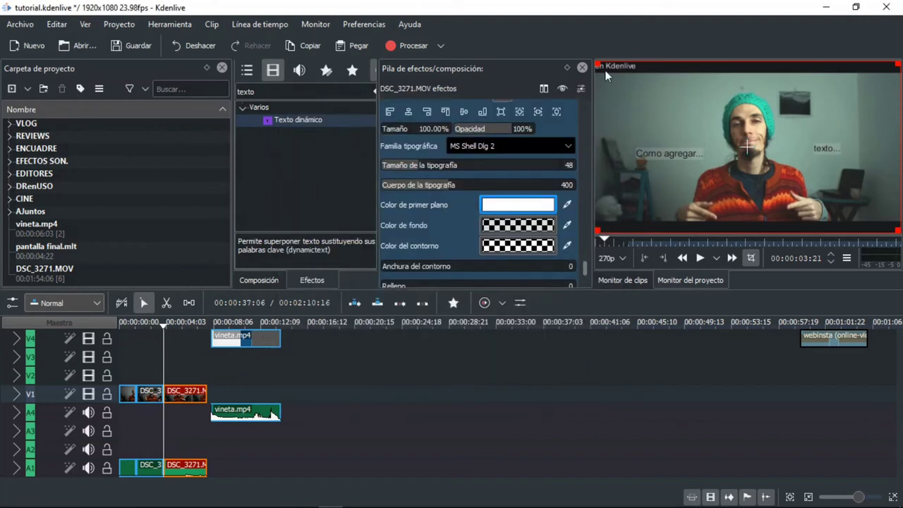
Step: Resize the "en Kdenlive" box to about 1026 x 192 so it sits between the hands, and set its font size to 62
{"action": "left_click_drag", "start_coordinate": [597, 64], "coordinate": [739, 205]}
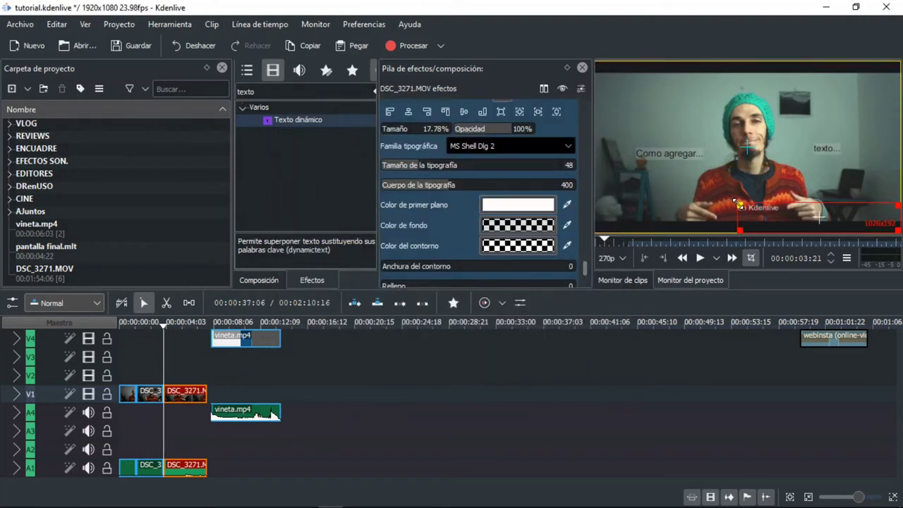
{"action": "left_click_drag", "start_coordinate": [429, 169], "coordinate": [432, 171]}
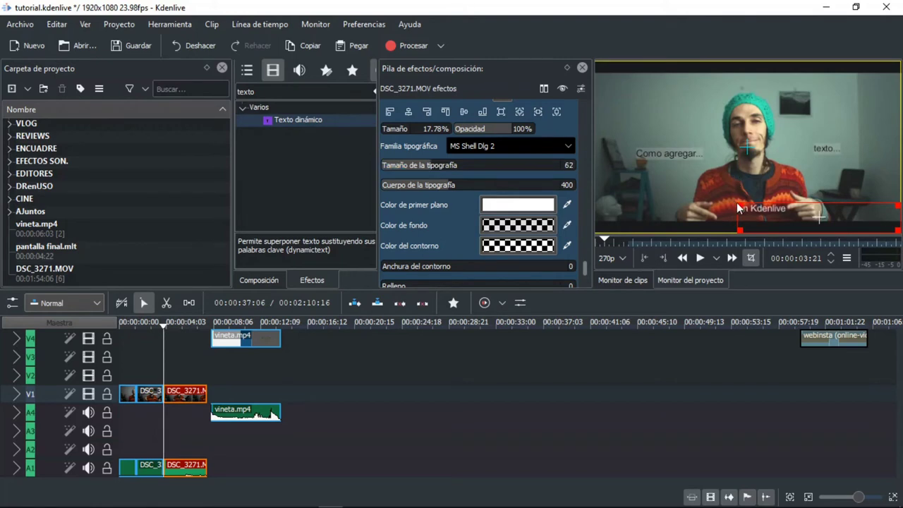
Step: Enlarge the "en Kdenlive" text box to about 1121 x 242 and raise its font size to 70
{"action": "left_click_drag", "start_coordinate": [740, 206], "coordinate": [726, 198]}
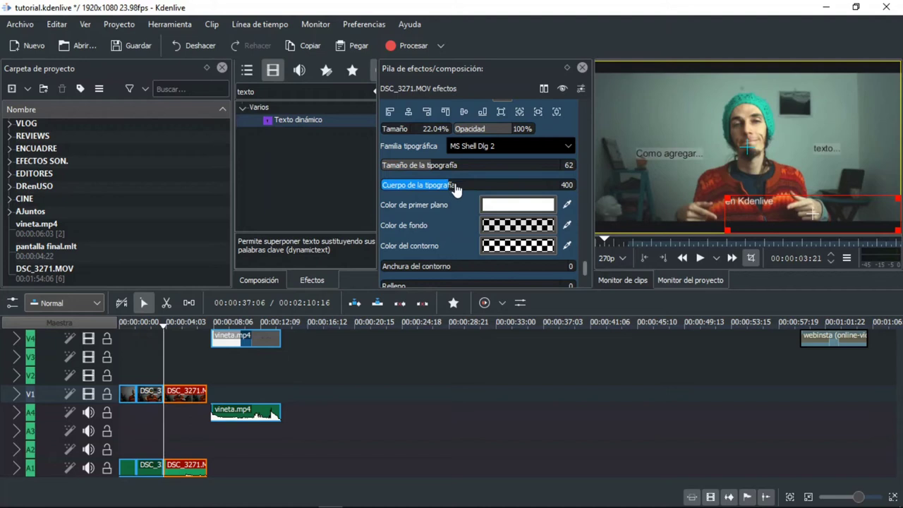
{"action": "left_click", "coordinate": [442, 168]}
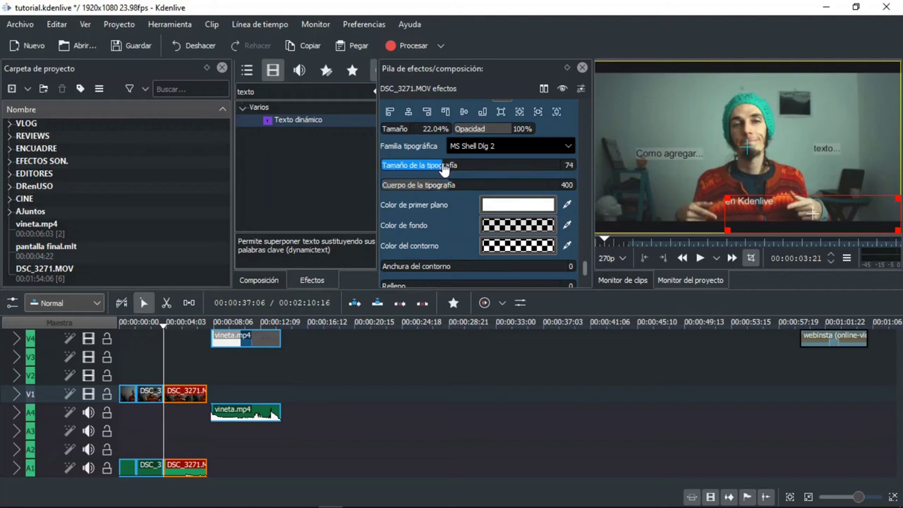
{"action": "scroll", "coordinate": [440, 168], "scroll_direction": "down", "scroll_amount": 4}
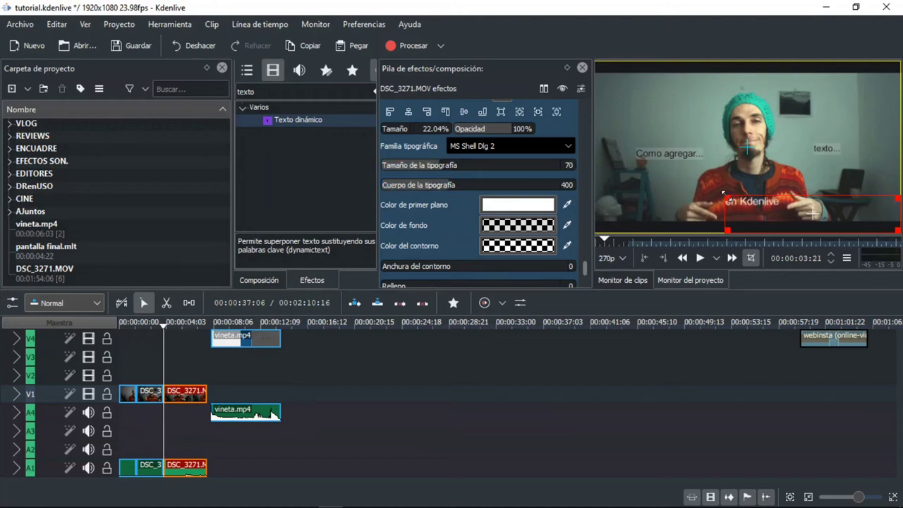
{"action": "left_click_drag", "start_coordinate": [726, 199], "coordinate": [723, 197]}
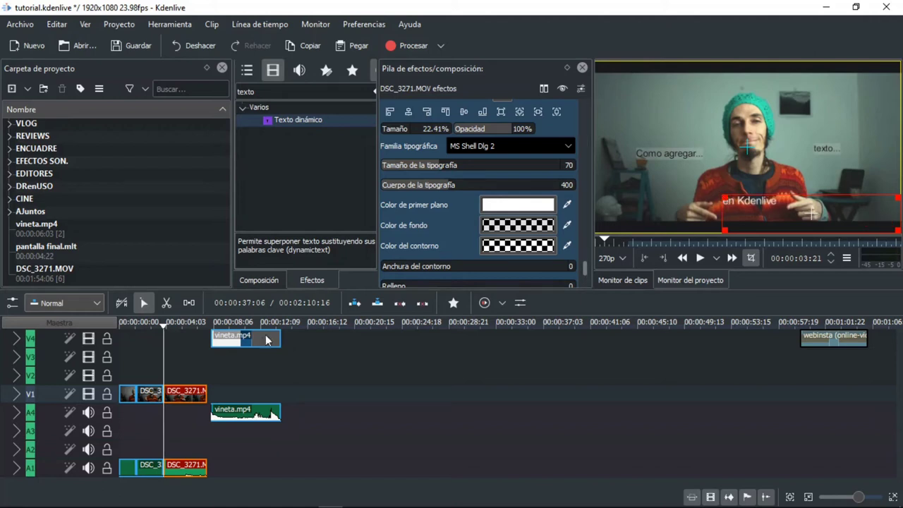
Step: Play the timeline from the start to preview the dynamic texts over the segments
{"action": "left_click", "coordinate": [122, 323]}
{"action": "left_click", "coordinate": [115, 322]}
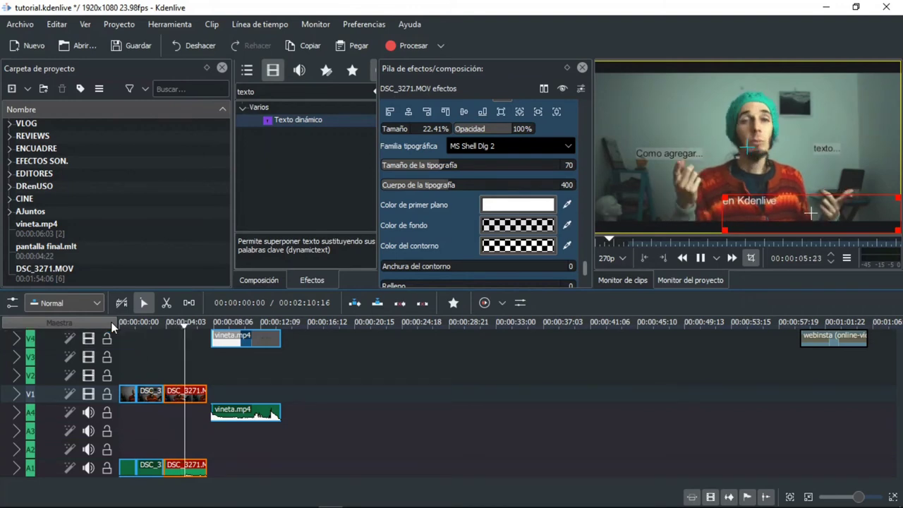
{"action": "key", "text": "space"}
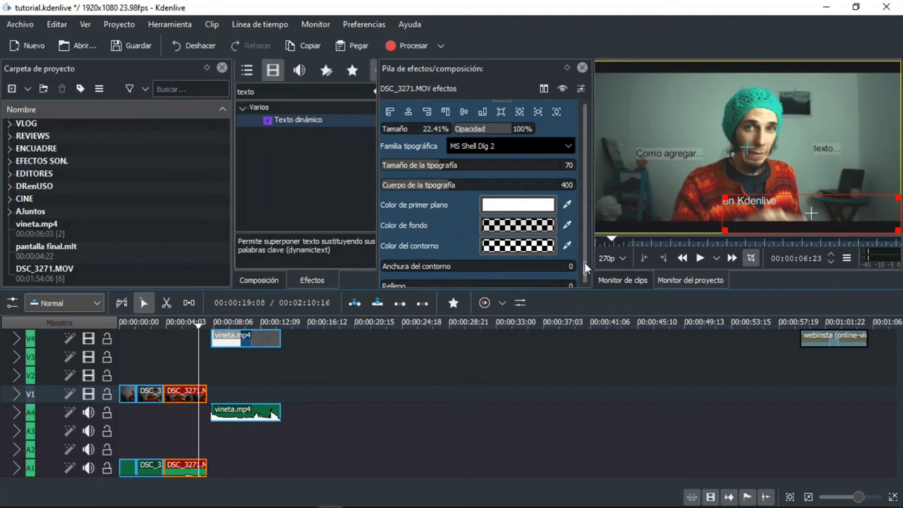
Step: Look at the font family setting of the "en Kdenlive" text without changing it
{"action": "scroll", "coordinate": [586, 256], "scroll_direction": "up", "scroll_amount": 4}
{"action": "scroll", "coordinate": [586, 256], "scroll_direction": "down", "scroll_amount": 1}
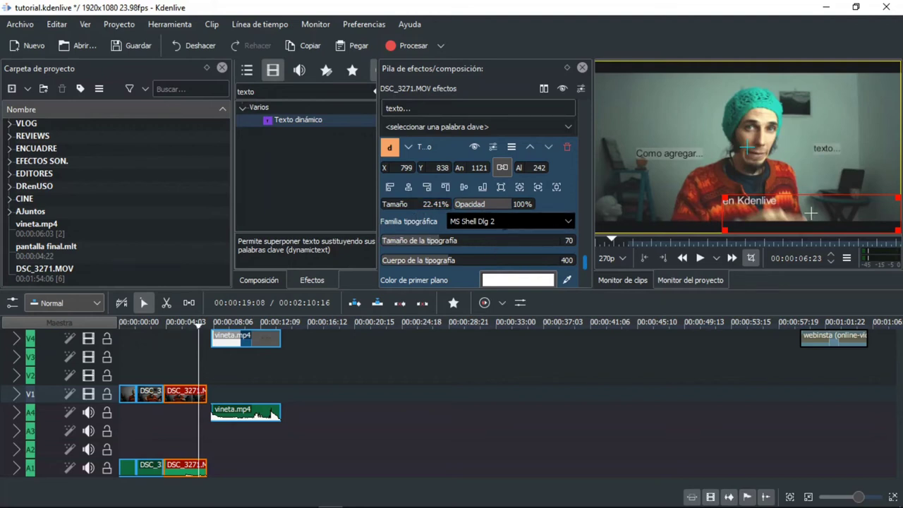
{"action": "left_click", "coordinate": [568, 223]}
{"action": "left_click", "coordinate": [568, 223]}
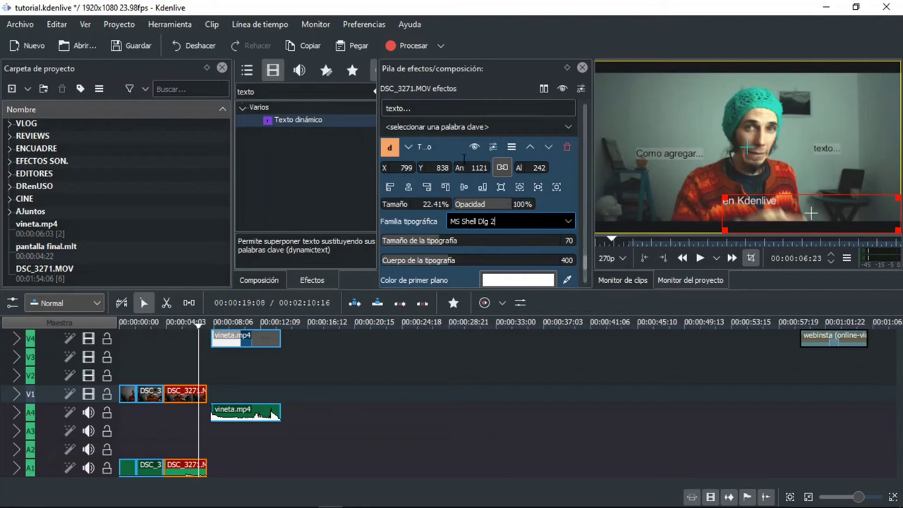
Step: Collapse the three Texto dinámico effects and the saturation effect in the last DSC_3271.MOV segment's effect stack
{"action": "left_click", "coordinate": [408, 148]}
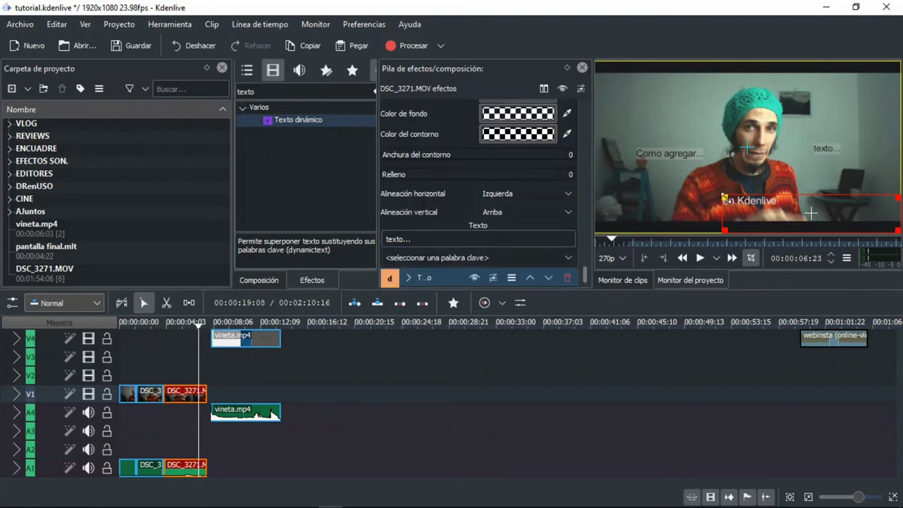
{"action": "double_click", "coordinate": [578, 275]}
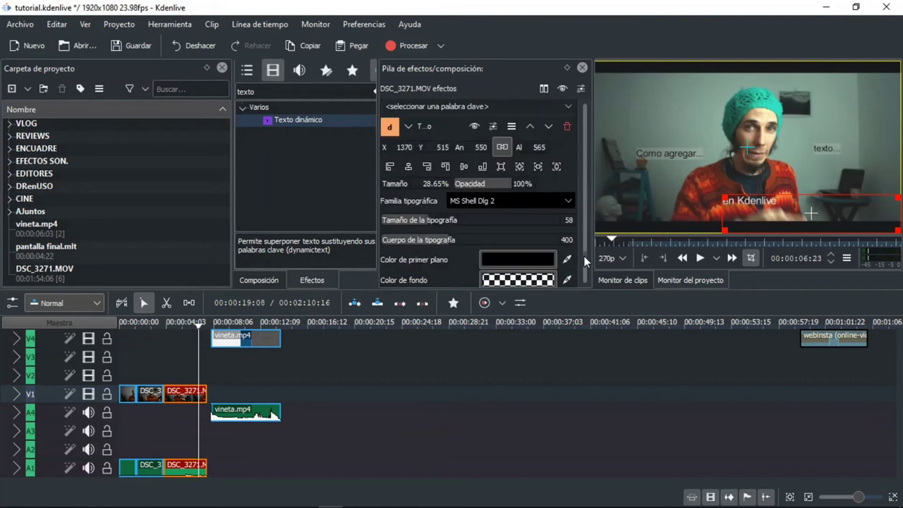
{"action": "left_click", "coordinate": [409, 125]}
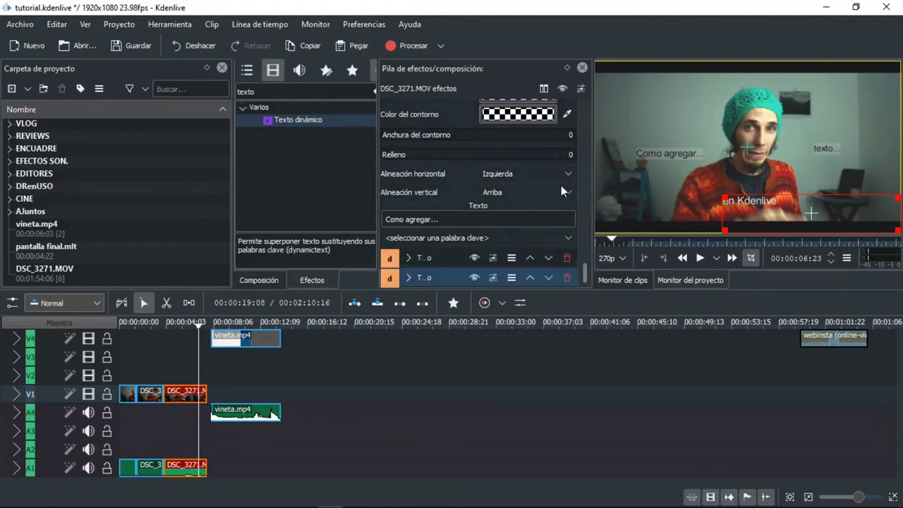
{"action": "left_click_drag", "start_coordinate": [586, 273], "coordinate": [586, 245]}
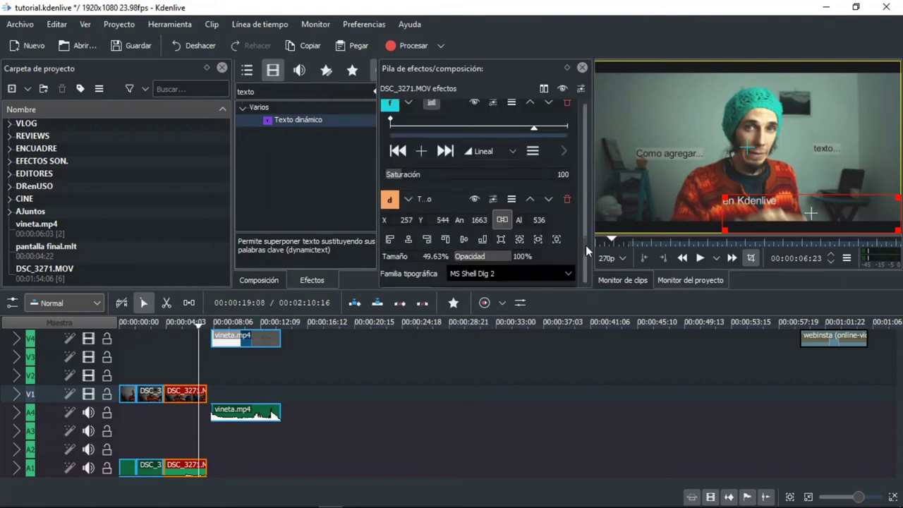
{"action": "left_click", "coordinate": [407, 196]}
{"action": "left_click", "coordinate": [407, 144]}
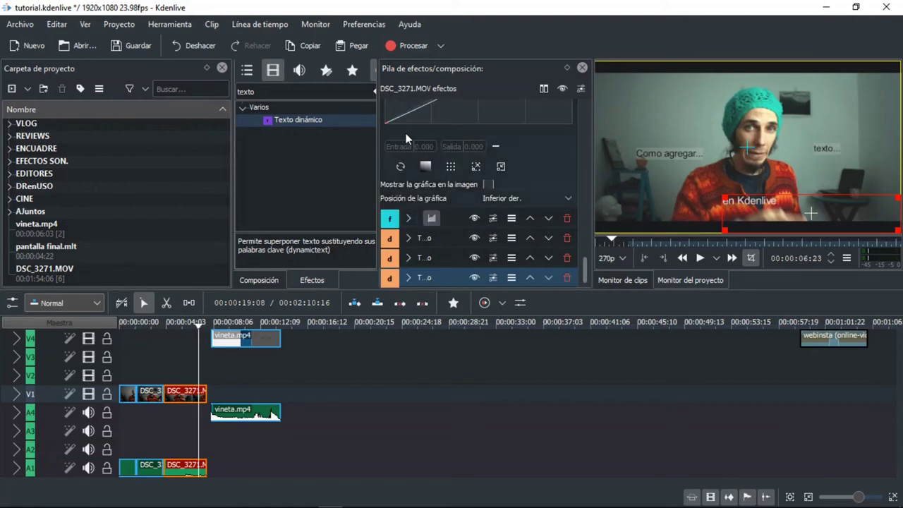
{"action": "left_click_drag", "start_coordinate": [585, 144], "coordinate": [585, 112]}
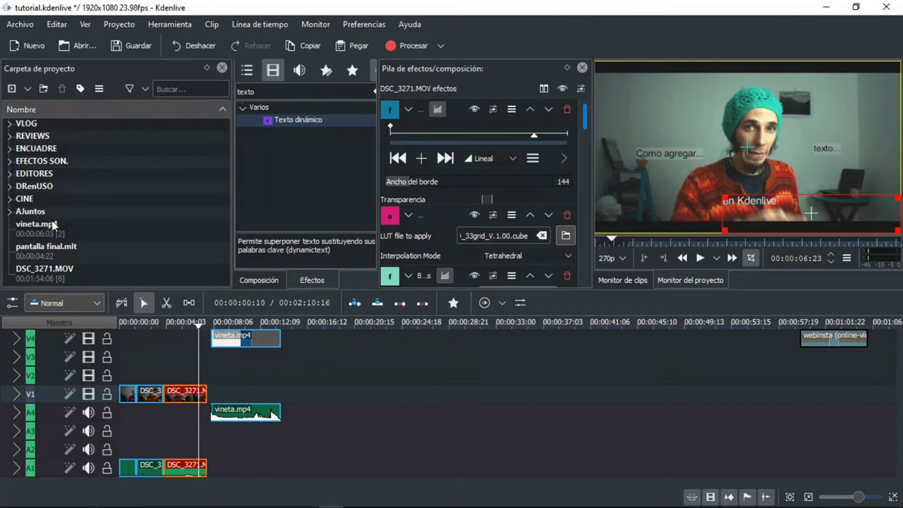
Step: Add a title template clip to the project based on simple-scroll.kdenlivetitle, leaving its text empty
{"action": "left_click", "coordinate": [28, 91]}
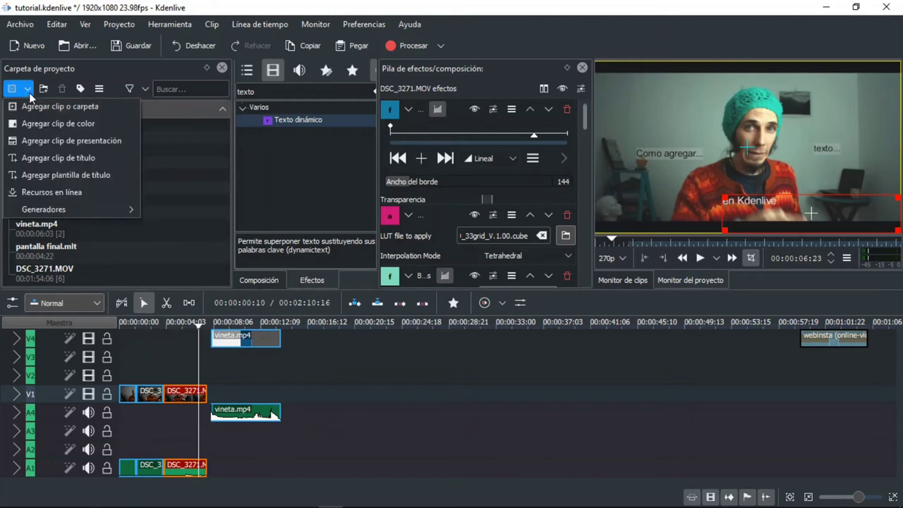
{"action": "left_click", "coordinate": [53, 176]}
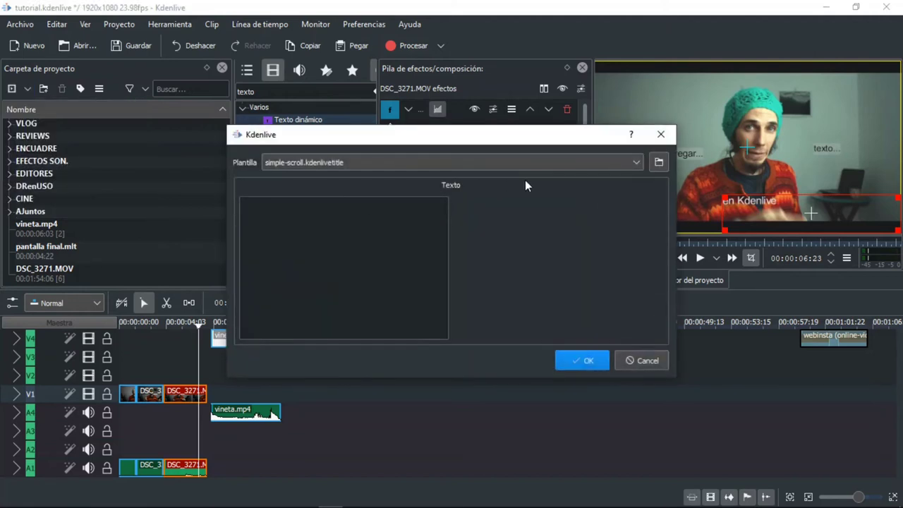
{"action": "left_click", "coordinate": [503, 163]}
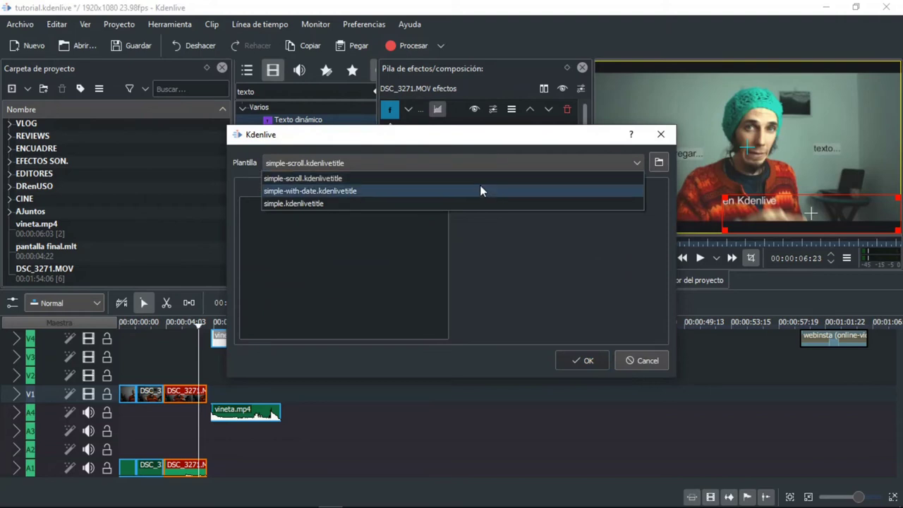
{"action": "left_click", "coordinate": [434, 178]}
{"action": "left_click", "coordinate": [424, 231]}
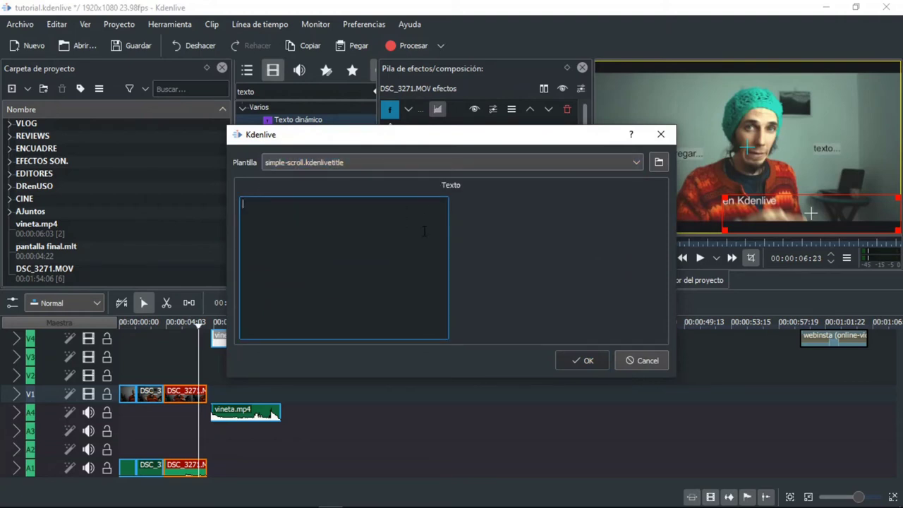
{"action": "left_click", "coordinate": [565, 361]}
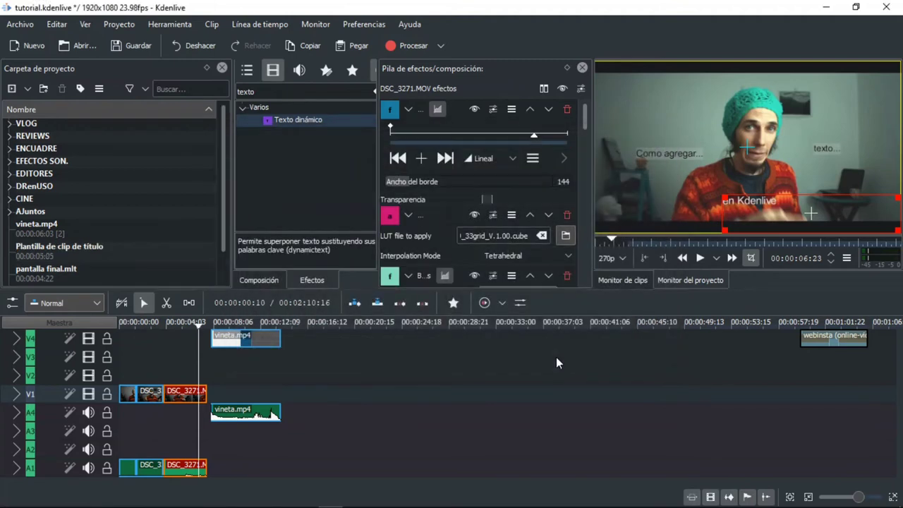
Step: Preview the scrolling of the "Plantilla de clip de título" clip from the project bin
{"action": "left_click", "coordinate": [76, 252]}
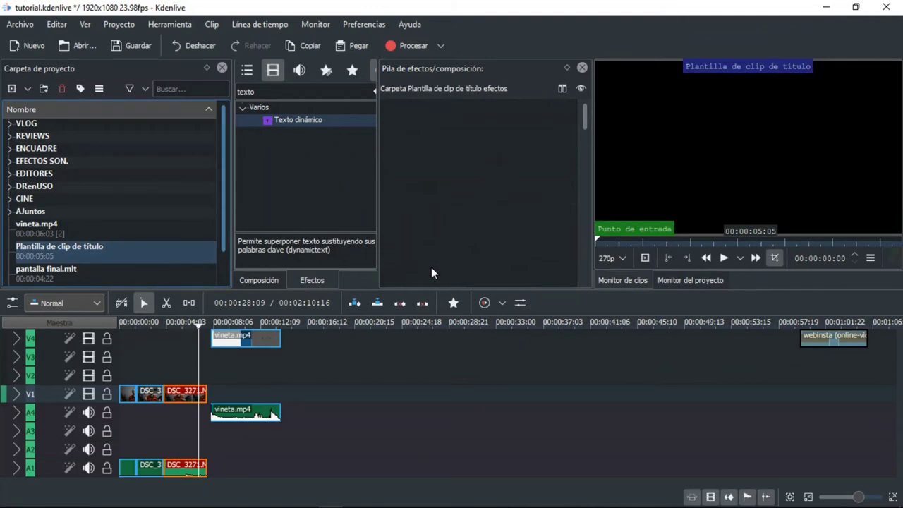
{"action": "left_click", "coordinate": [724, 258]}
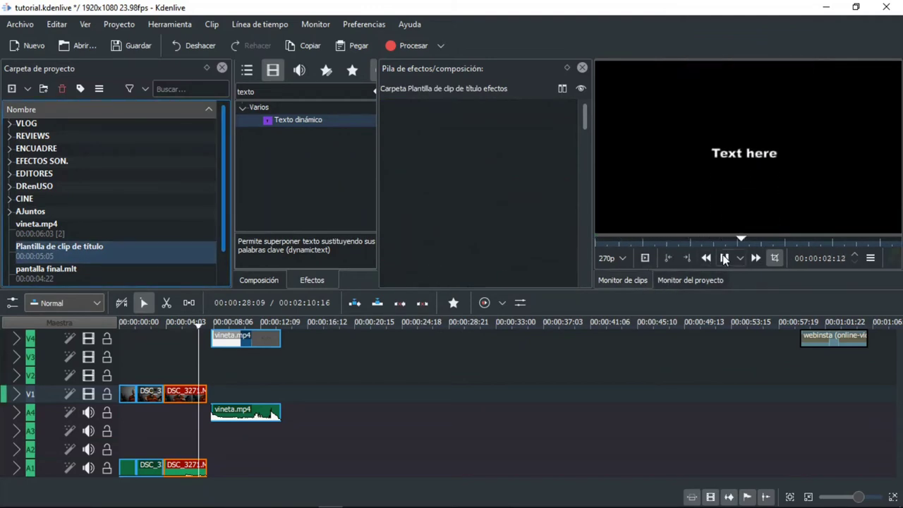
{"action": "left_click", "coordinate": [725, 259]}
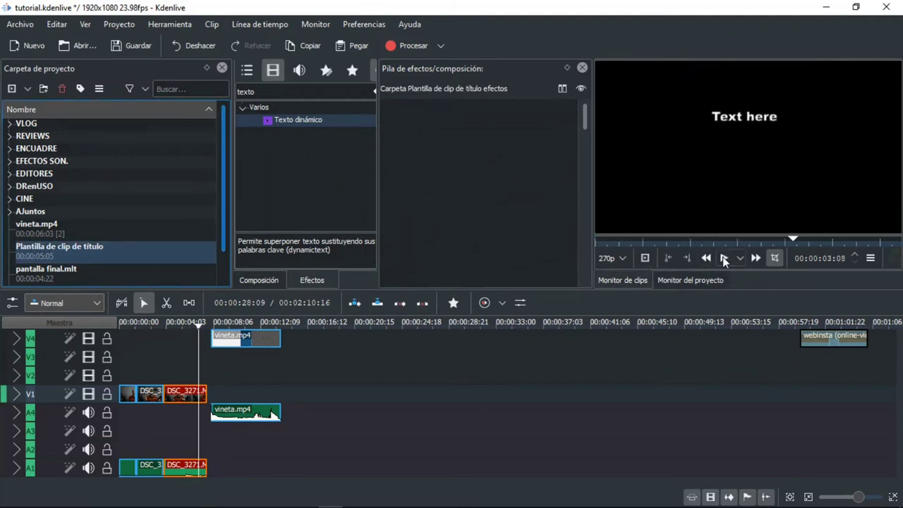
Step: Open the template title clip for editing and try to replace "Text here" with "Creditos"
{"action": "right_click", "coordinate": [50, 250]}
{"action": "left_click", "coordinate": [119, 378]}
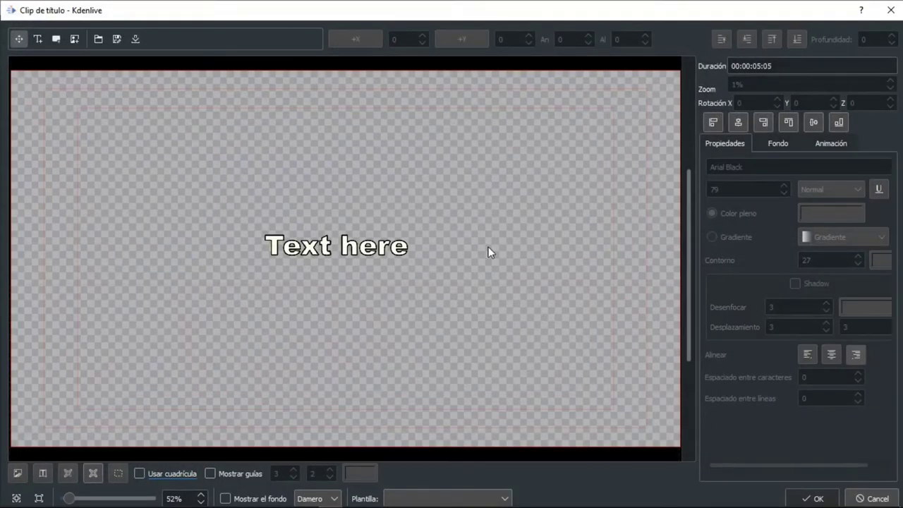
{"action": "left_click", "coordinate": [393, 246]}
{"action": "key", "text": "BackSpace"}
{"action": "key", "text": "BackSpace"}
{"action": "key", "text": "BackSpace"}
{"action": "key", "text": "BackSpace"}
{"action": "key", "text": "BackSpace"}
{"action": "key", "text": "BackSpace"}
{"action": "key", "text": "BackSpace"}
{"action": "key", "text": "BackSpace"}
{"action": "key", "text": "BackSpace"}
{"action": "type", "text": "Creditos"}
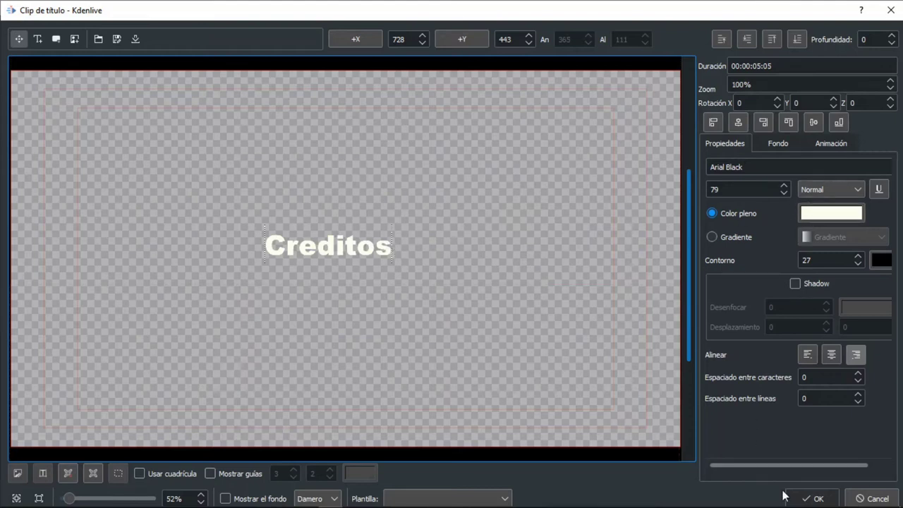
{"action": "left_click", "coordinate": [806, 498]}
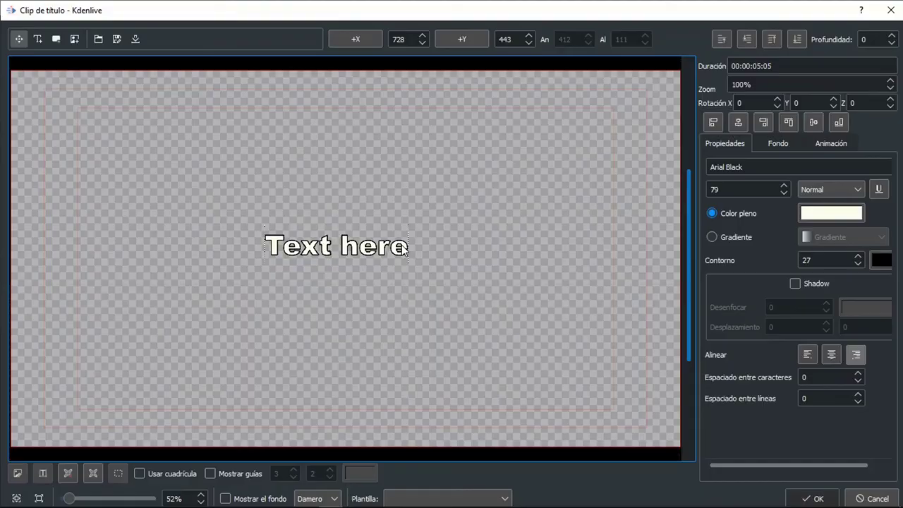
Step: Replace the title's "Text here" with "Creditos", save the change only in this project and preview the clip
{"action": "double_click", "coordinate": [404, 247]}
{"action": "type", "text": "Creditos"}
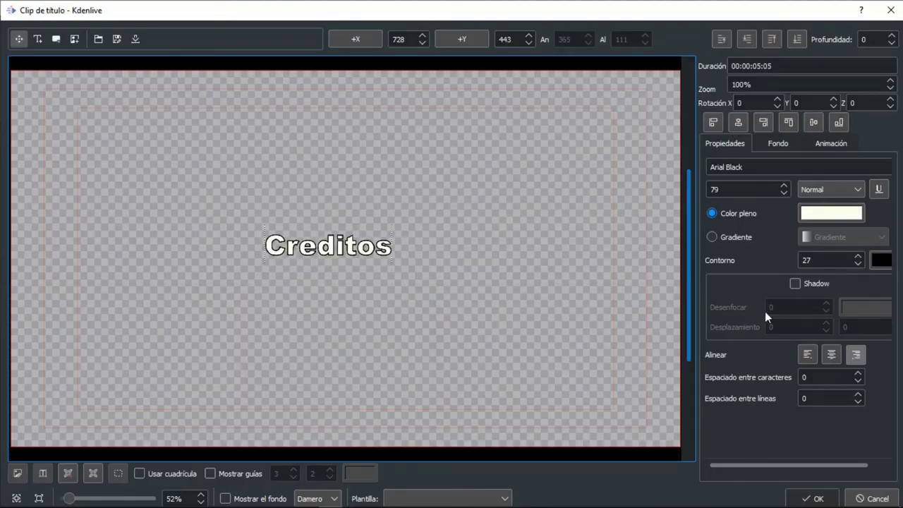
{"action": "left_click", "coordinate": [803, 498]}
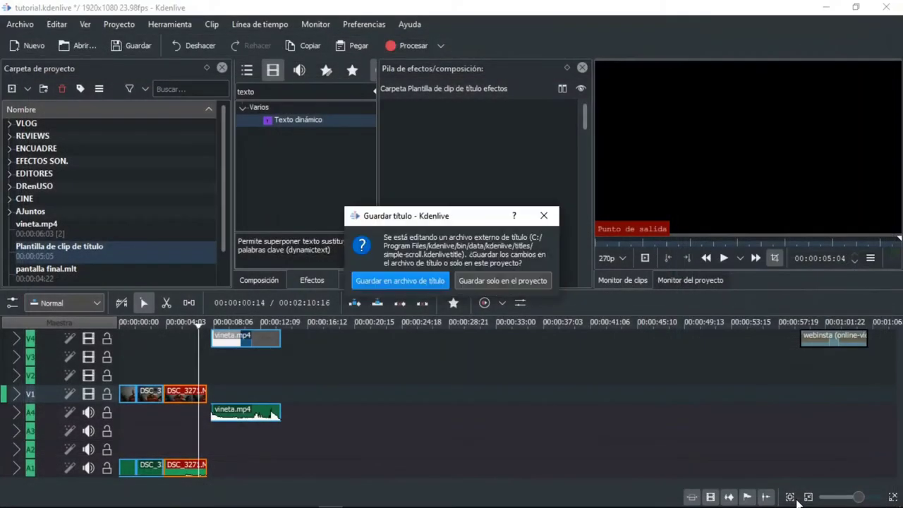
{"action": "left_click", "coordinate": [531, 282]}
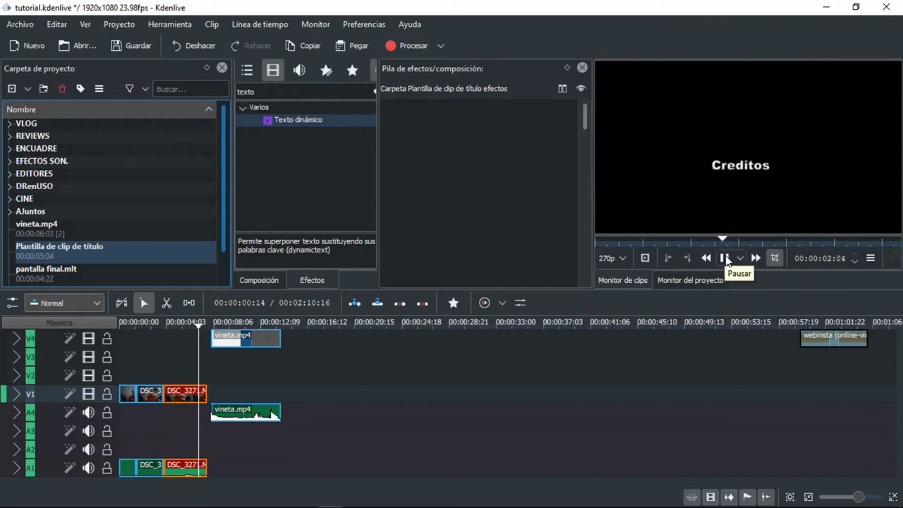
{"action": "left_click", "coordinate": [726, 259]}
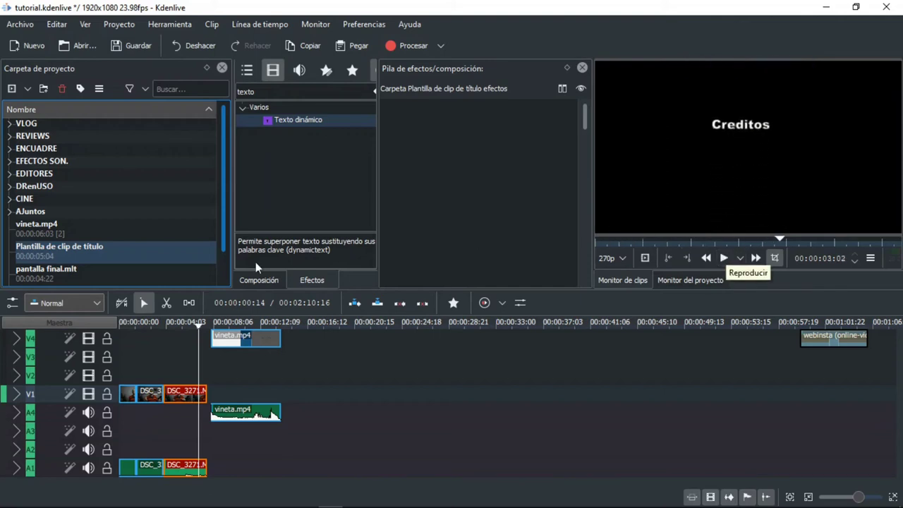
Step: Open the "Creditos" title clip for editing and bring up the downloader for new title templates
{"action": "right_click", "coordinate": [94, 252]}
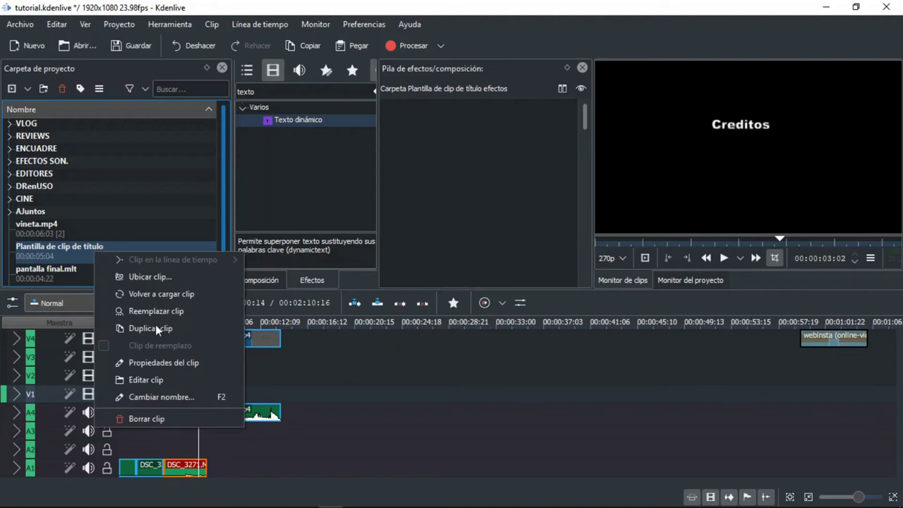
{"action": "left_click", "coordinate": [157, 379]}
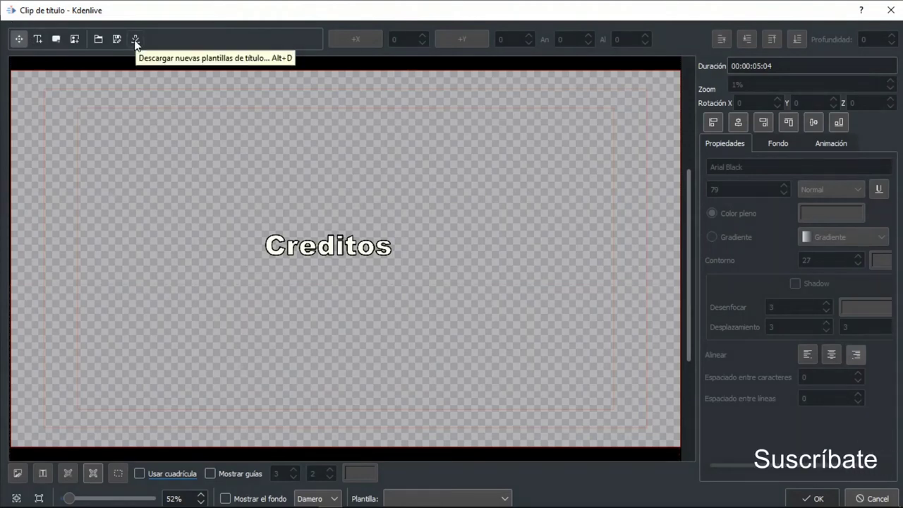
{"action": "left_click", "coordinate": [135, 40]}
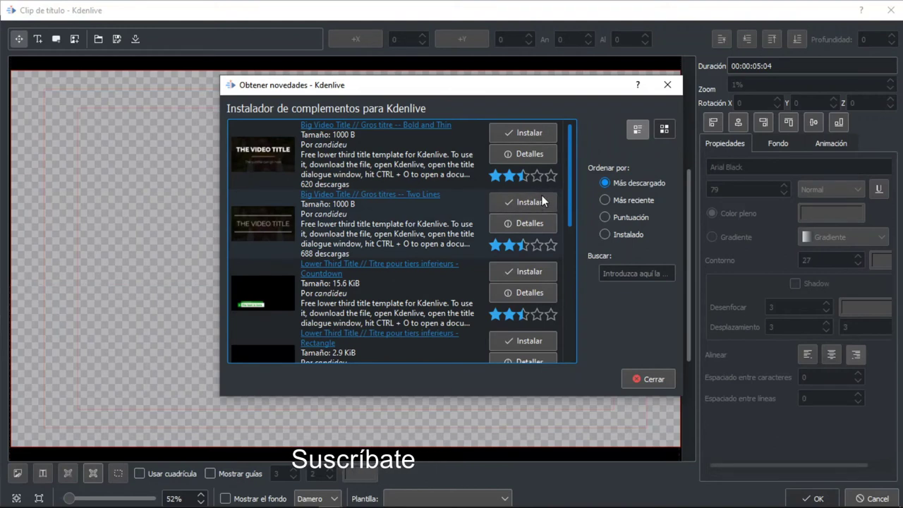
Step: Browse the downloadable title templates and open the web page of the Lower Third Title "Rectangle" template
{"action": "left_click_drag", "start_coordinate": [568, 164], "coordinate": [568, 146]}
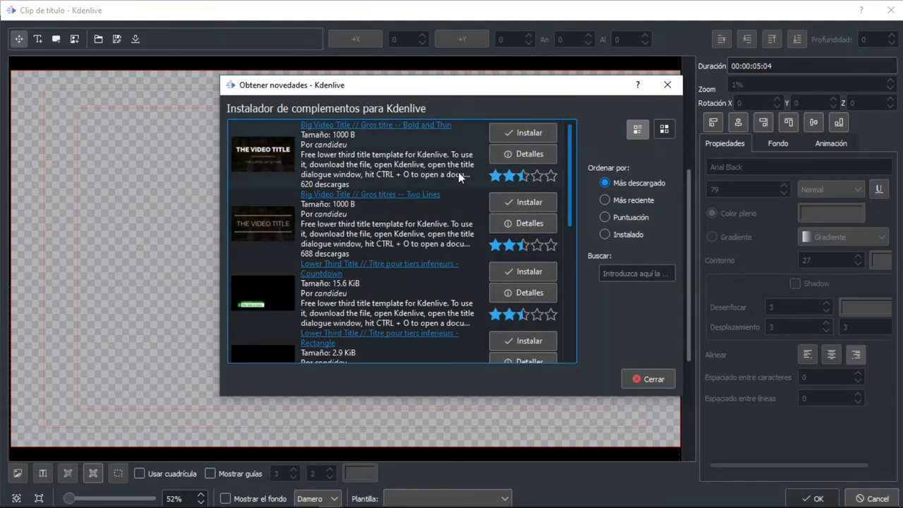
{"action": "left_click_drag", "start_coordinate": [570, 163], "coordinate": [555, 213]}
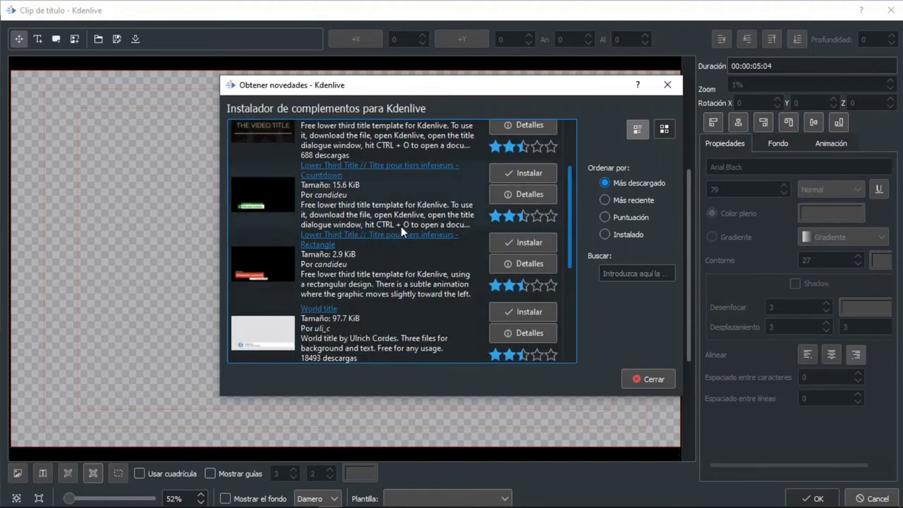
{"action": "left_click", "coordinate": [366, 237]}
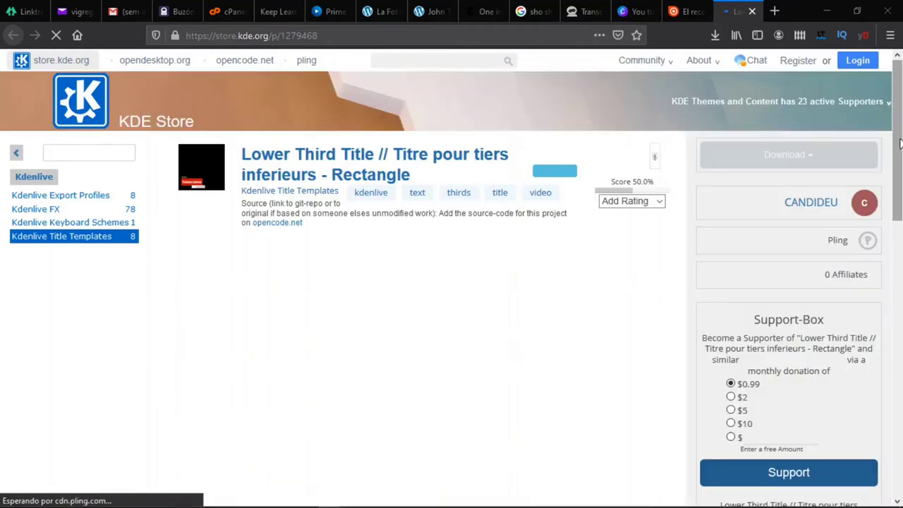
Step: Review the Rectangle template's description on its store page, switch back to Kdenlive and close the template downloader and title editor
{"action": "scroll", "coordinate": [900, 143], "scroll_direction": "down", "scroll_amount": 1}
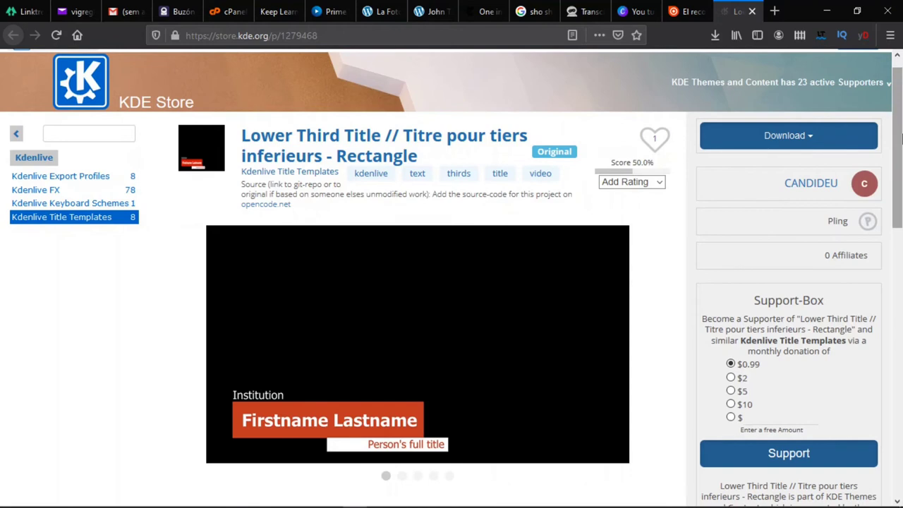
{"action": "scroll", "coordinate": [900, 211], "scroll_direction": "down", "scroll_amount": 3}
{"action": "scroll", "coordinate": [901, 211], "scroll_direction": "down", "scroll_amount": 3}
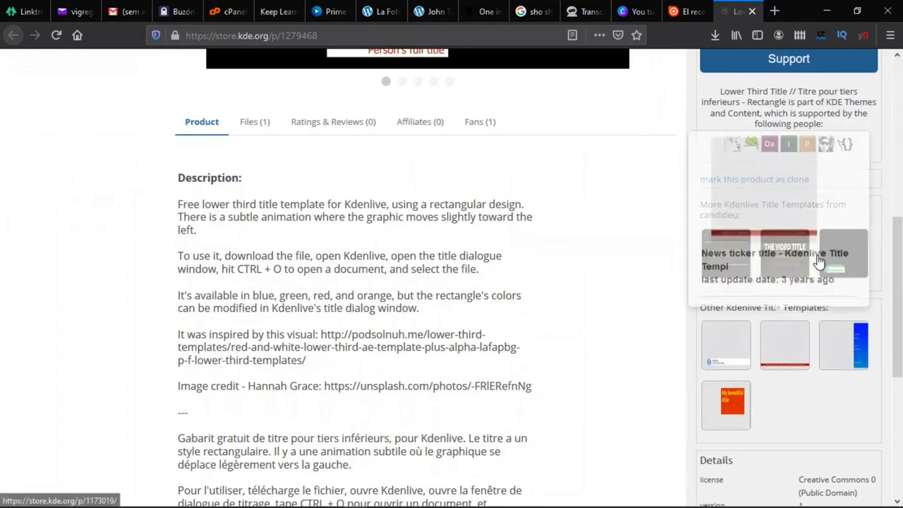
{"action": "left_click_drag", "start_coordinate": [900, 311], "coordinate": [900, 153]}
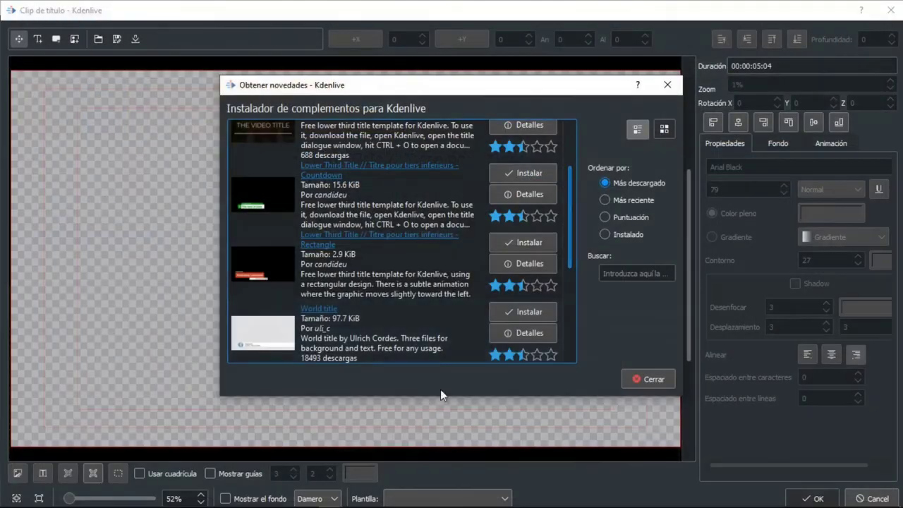
{"action": "left_click", "coordinate": [637, 380]}
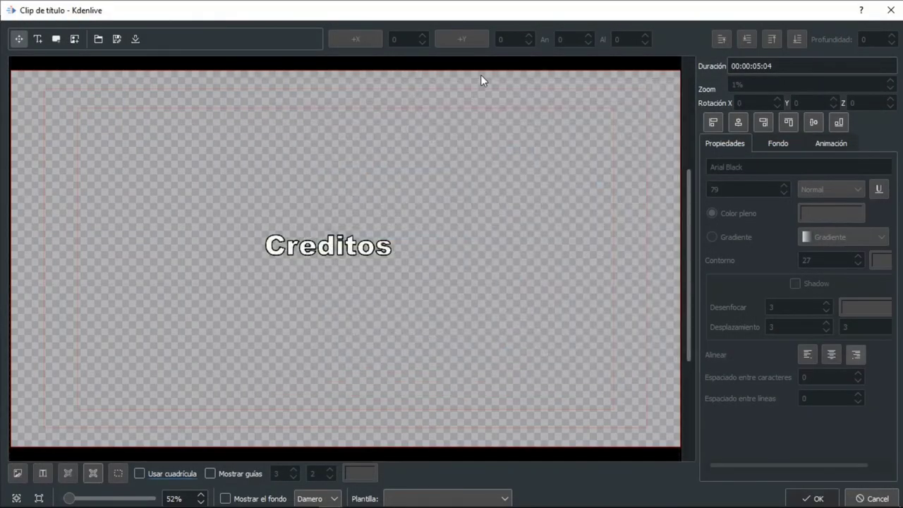
{"action": "left_click", "coordinate": [893, 10]}
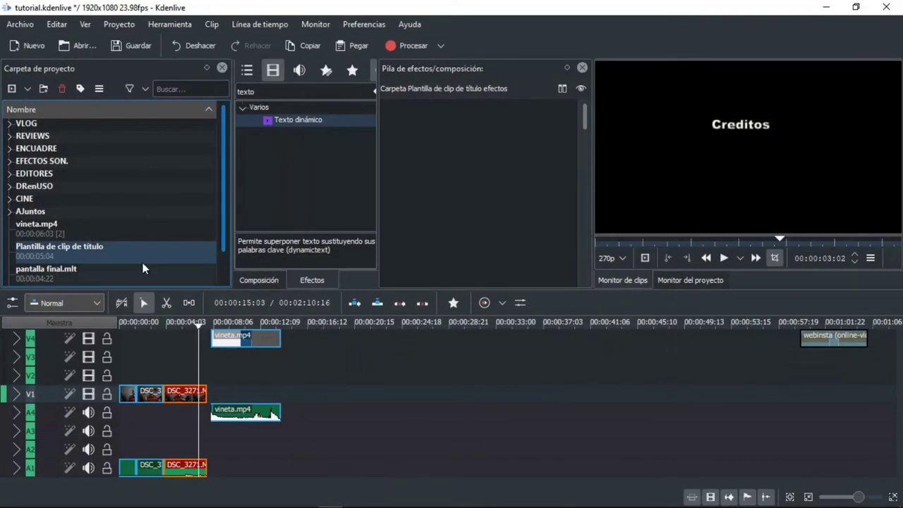
Step: Add a template title clip from "Lower third - Green and white rectangles.kdenlivetitle" to the project and preview it in the clip monitor
{"action": "left_click", "coordinate": [30, 89]}
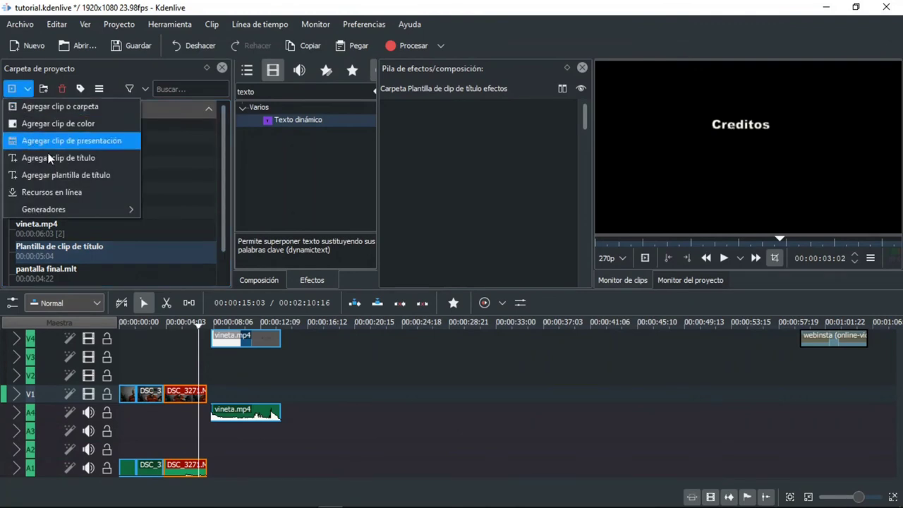
{"action": "left_click", "coordinate": [65, 175]}
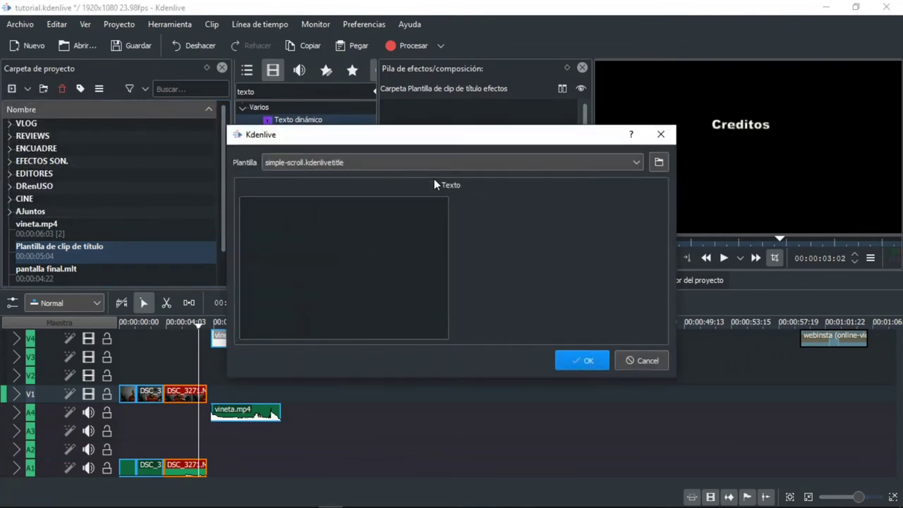
{"action": "left_click", "coordinate": [659, 165]}
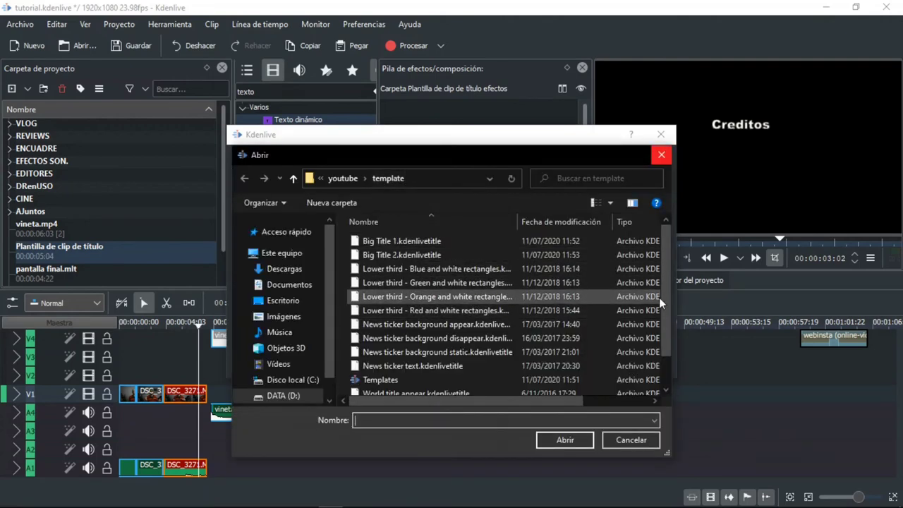
{"action": "left_click_drag", "start_coordinate": [666, 300], "coordinate": [565, 276]}
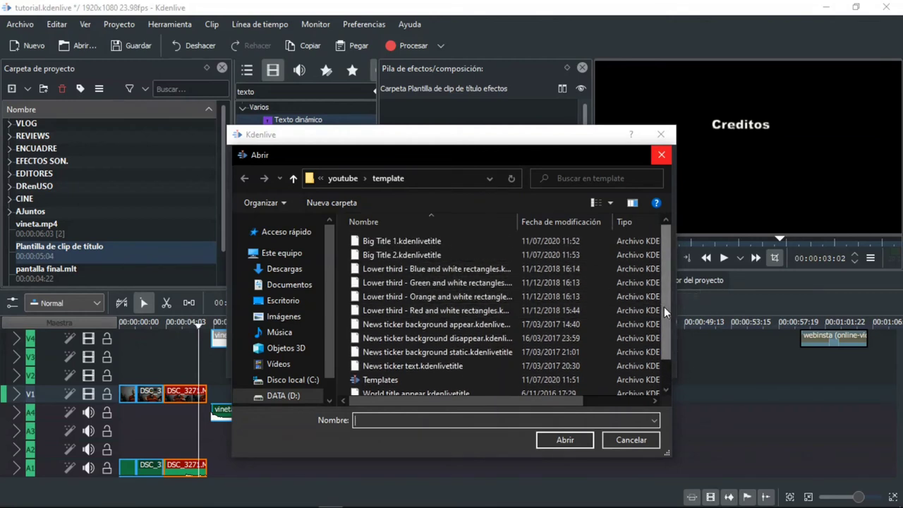
{"action": "left_click_drag", "start_coordinate": [663, 304], "coordinate": [660, 353]}
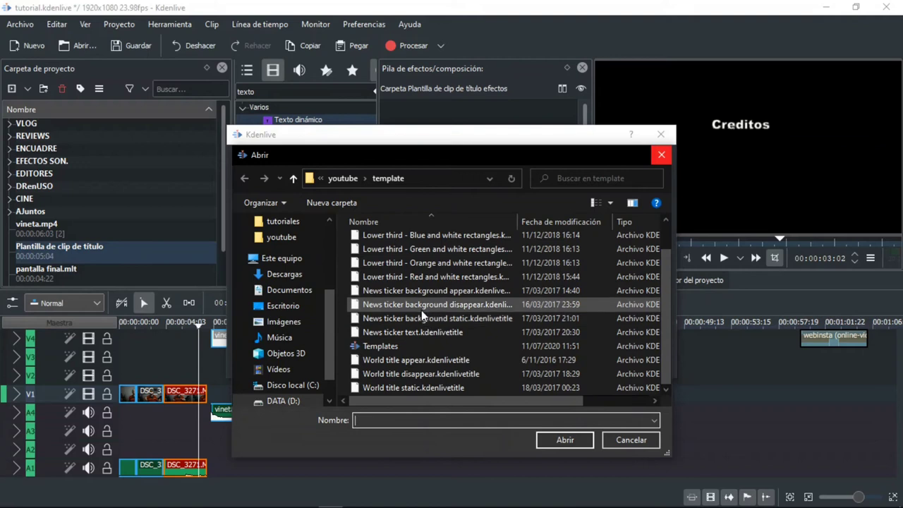
{"action": "double_click", "coordinate": [437, 258]}
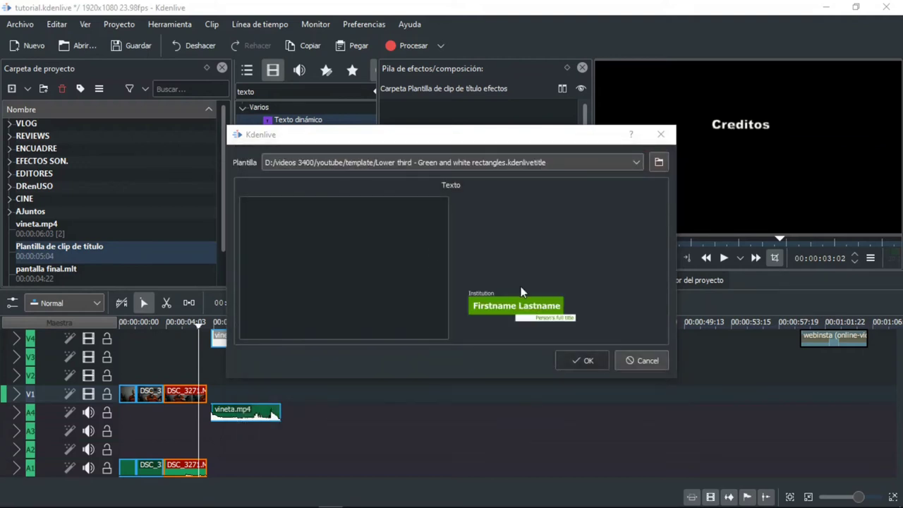
{"action": "left_click", "coordinate": [594, 361]}
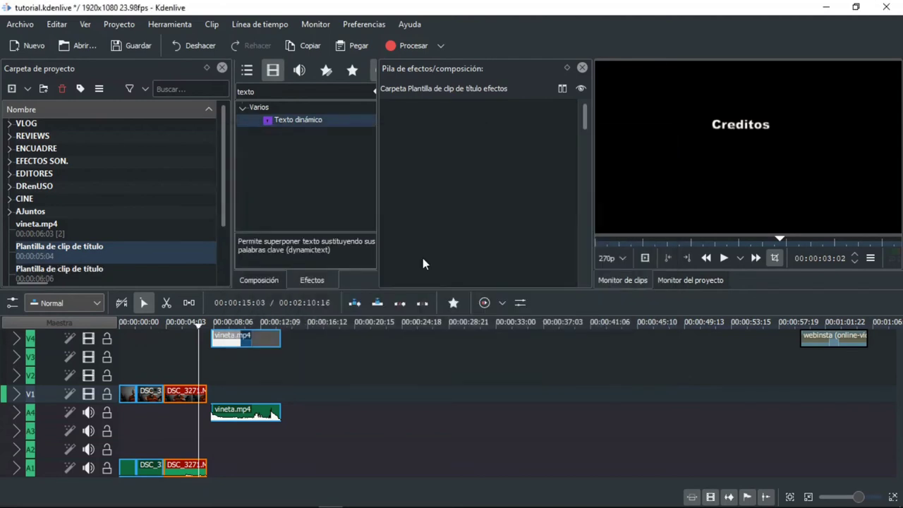
{"action": "left_click", "coordinate": [78, 271]}
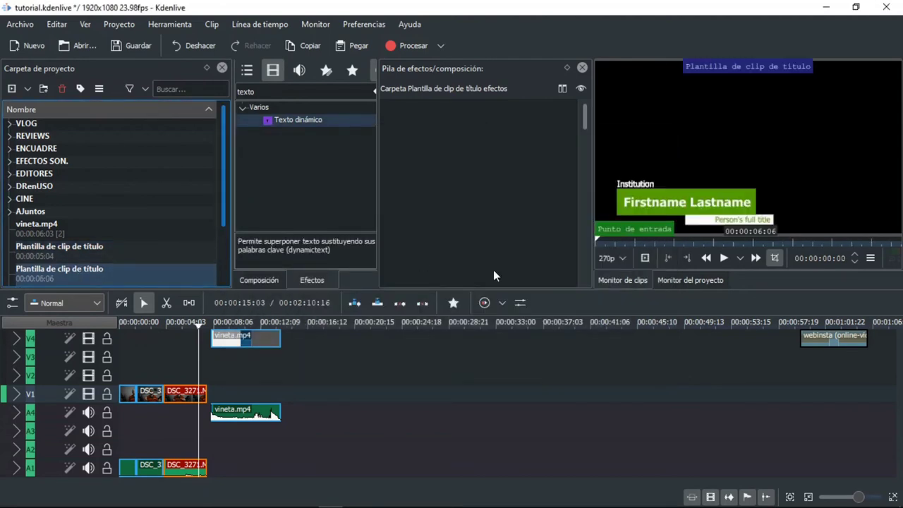
{"action": "left_click", "coordinate": [724, 259]}
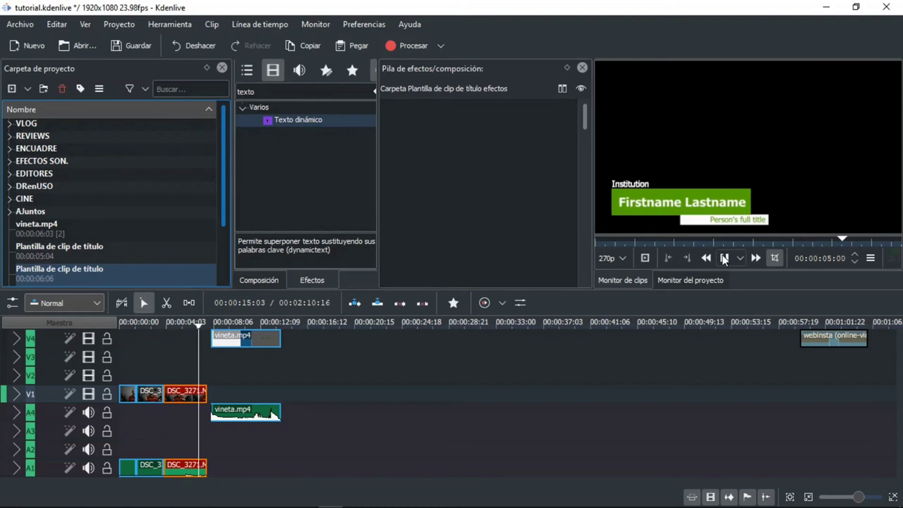
Step: Open the green lower-third title clip for editing and try to insert "You" into its "Firstname Lastname" text
{"action": "right_click", "coordinate": [55, 273]}
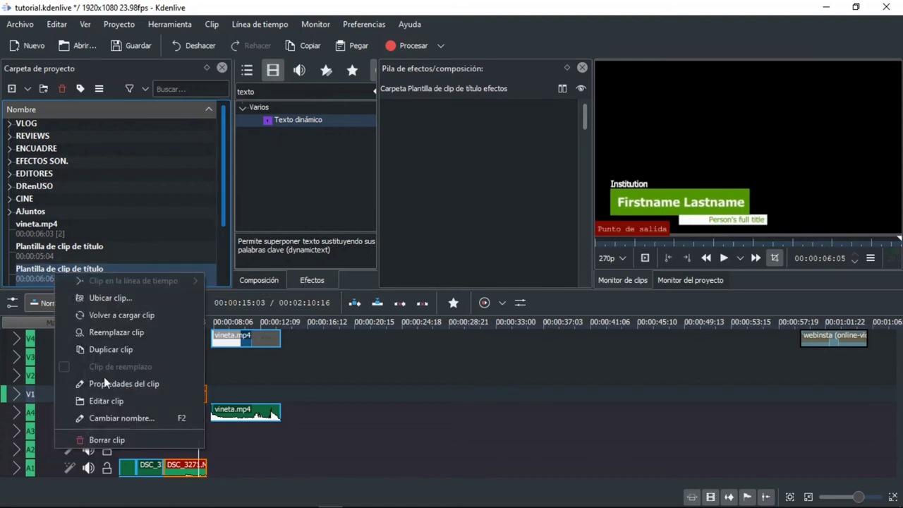
{"action": "left_click", "coordinate": [112, 404]}
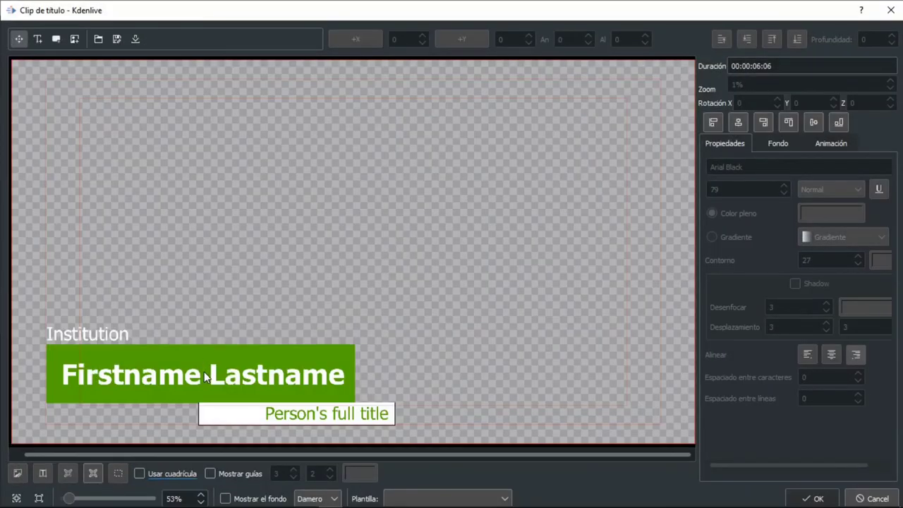
{"action": "left_click", "coordinate": [207, 376]}
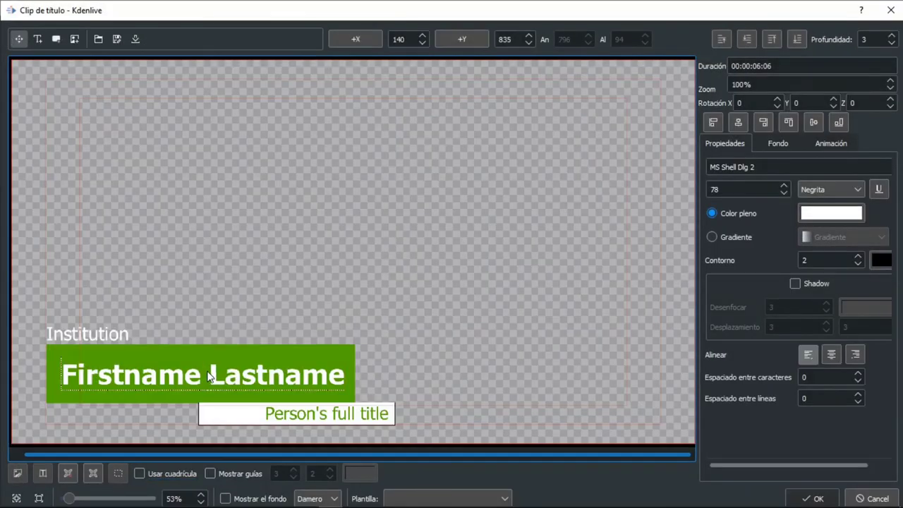
{"action": "type", "text": "You"}
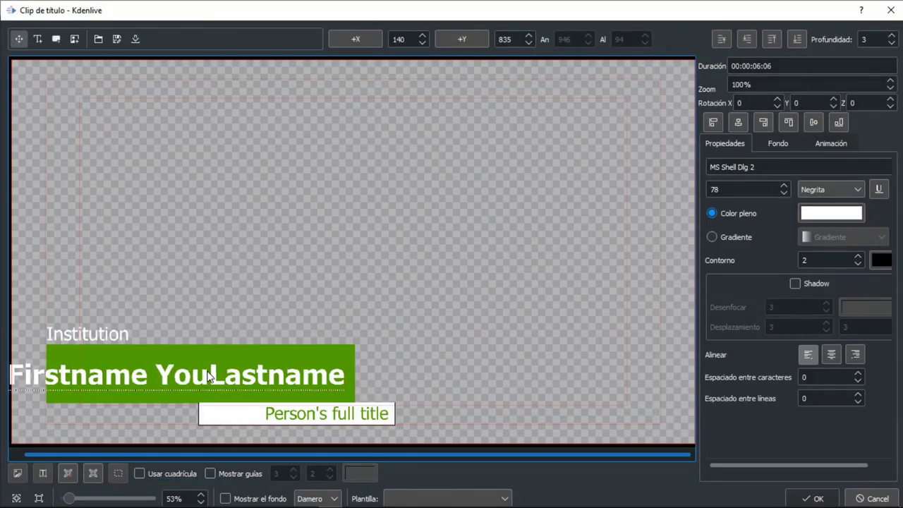
{"action": "triple_click", "coordinate": [137, 376]}
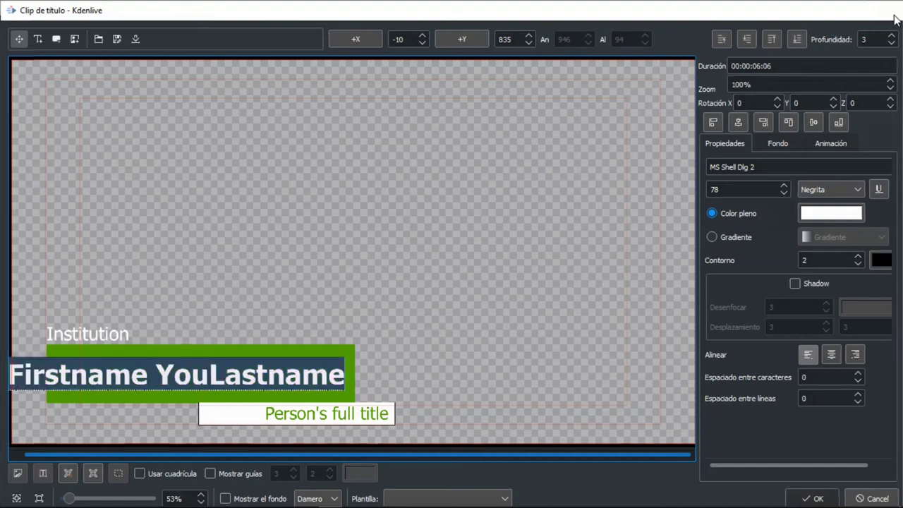
{"action": "key", "text": "Escape"}
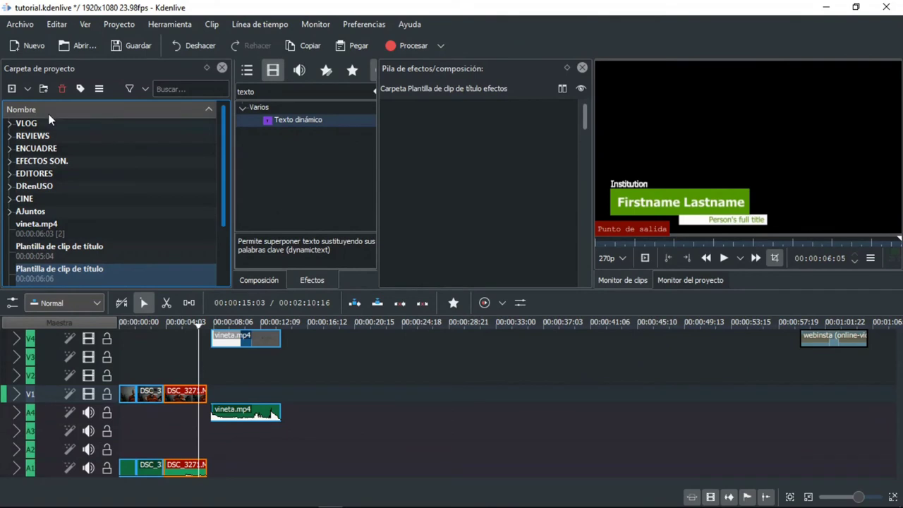
{"action": "right_click", "coordinate": [50, 278]}
Step: Start adding another template title clip and load "Lower third - Red and white rectangles.kdenlivetitle" as its template
{"action": "left_click", "coordinate": [32, 90]}
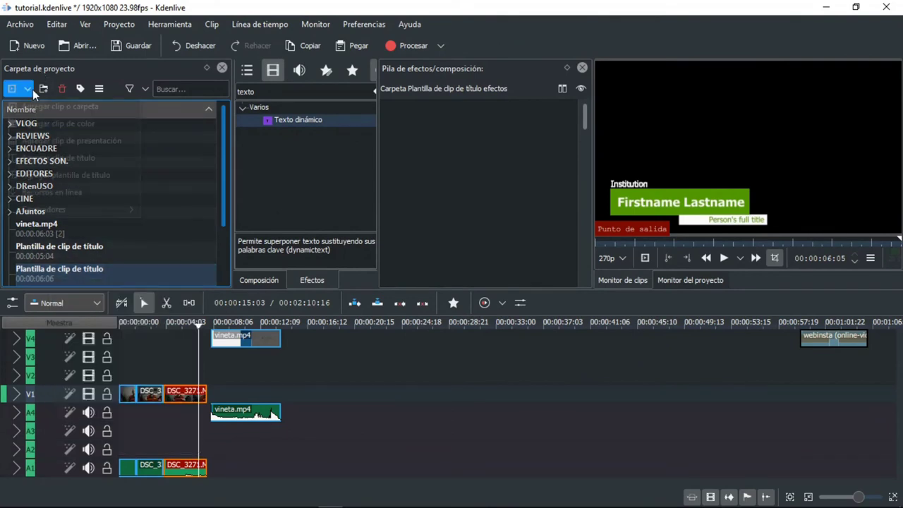
{"action": "left_click", "coordinate": [52, 173]}
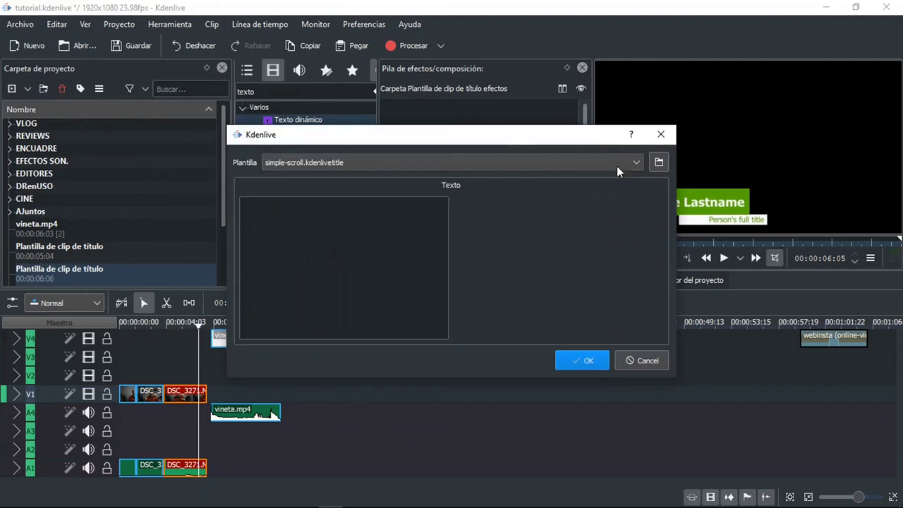
{"action": "left_click", "coordinate": [653, 163]}
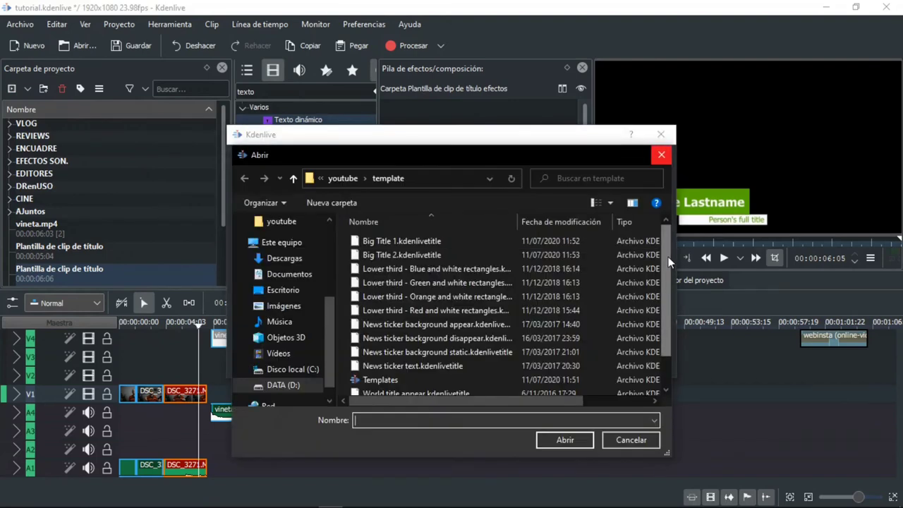
{"action": "scroll", "coordinate": [668, 256], "scroll_direction": "down", "scroll_amount": 3}
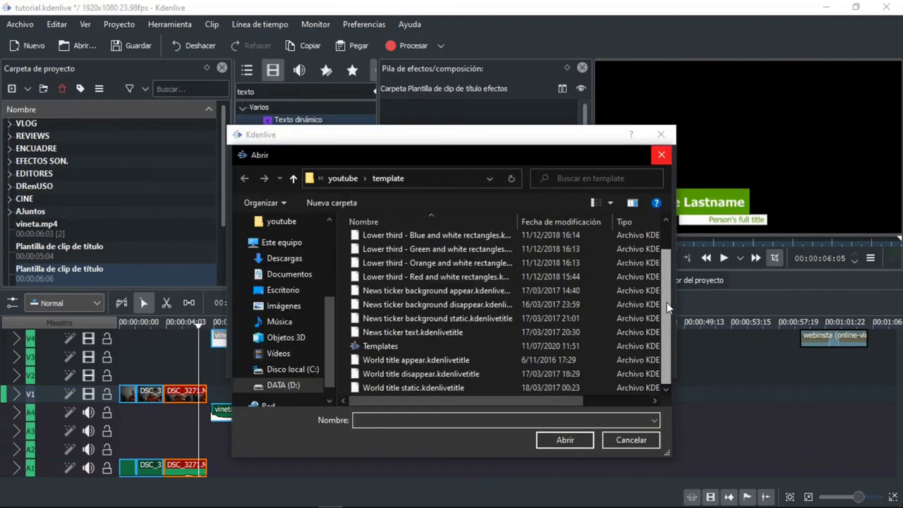
{"action": "double_click", "coordinate": [479, 277]}
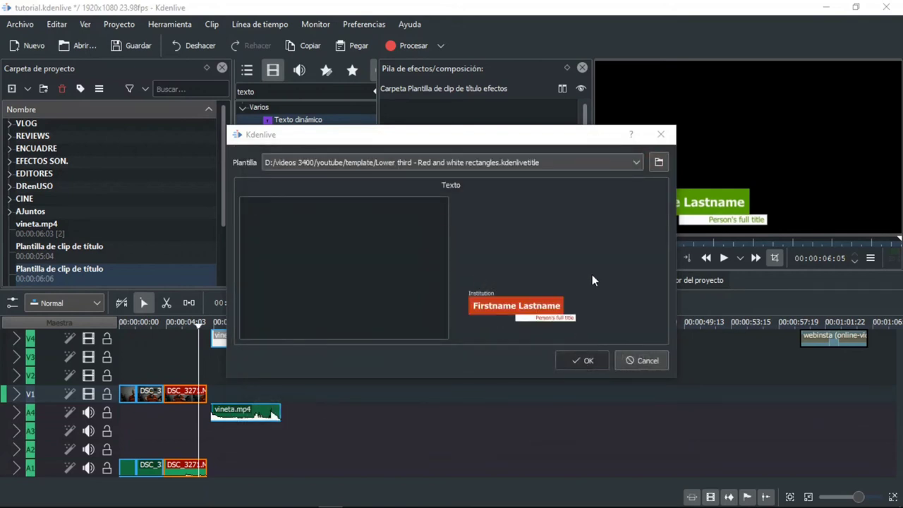
Step: Choose "News ticker text.kdenlivetitle" as the template instead, add the title clip and preview it in the clip monitor
{"action": "left_click", "coordinate": [659, 163]}
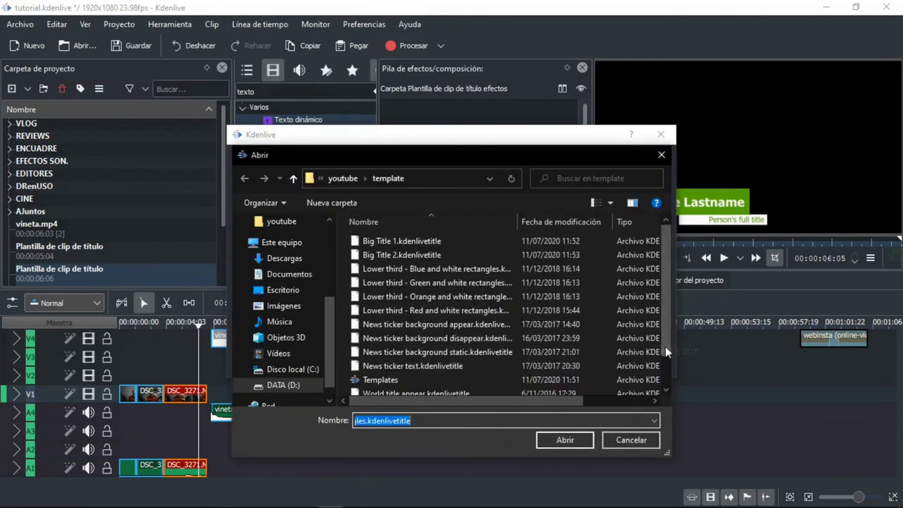
{"action": "left_click_drag", "start_coordinate": [665, 346], "coordinate": [665, 376]}
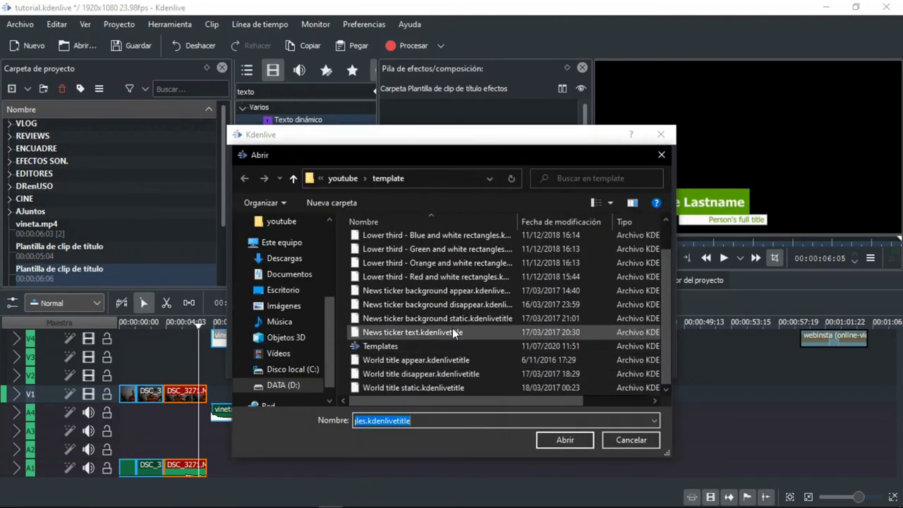
{"action": "double_click", "coordinate": [450, 331]}
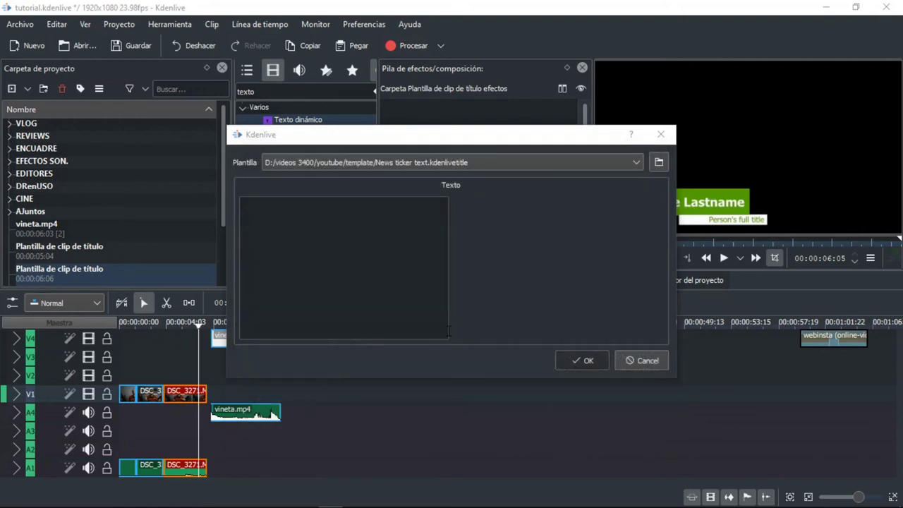
{"action": "left_click", "coordinate": [573, 359]}
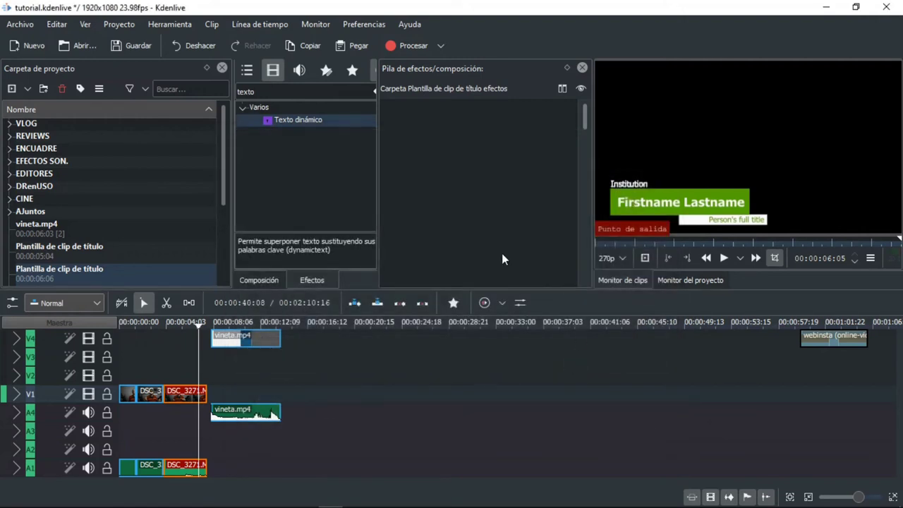
{"action": "scroll", "coordinate": [224, 212], "scroll_direction": "down", "scroll_amount": 1}
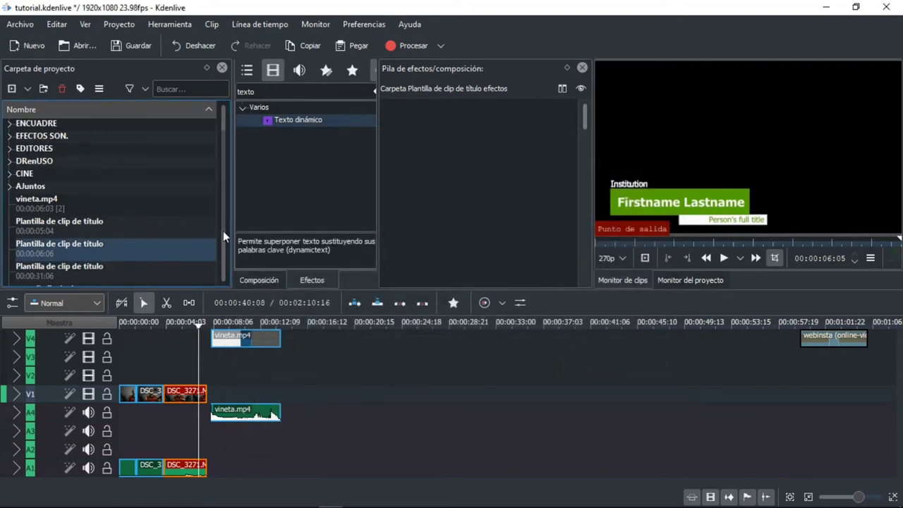
{"action": "left_click", "coordinate": [180, 267]}
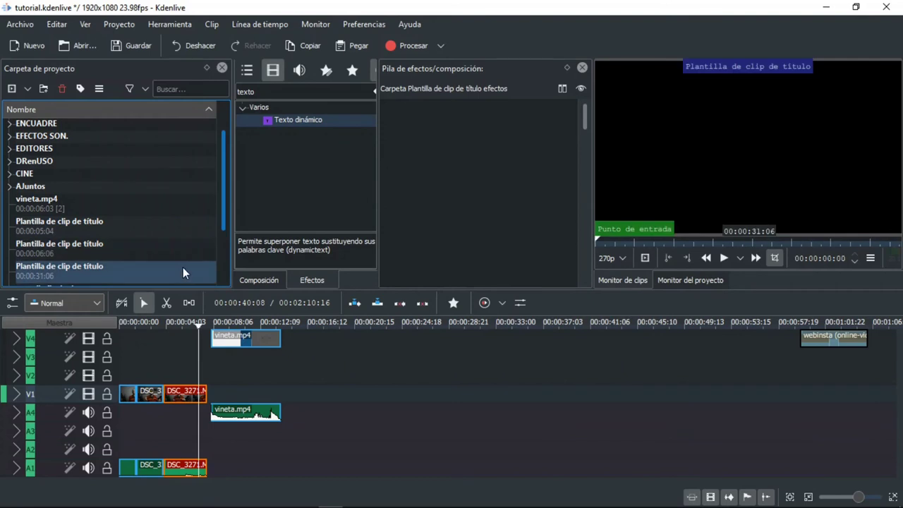
{"action": "left_click", "coordinate": [723, 259]}
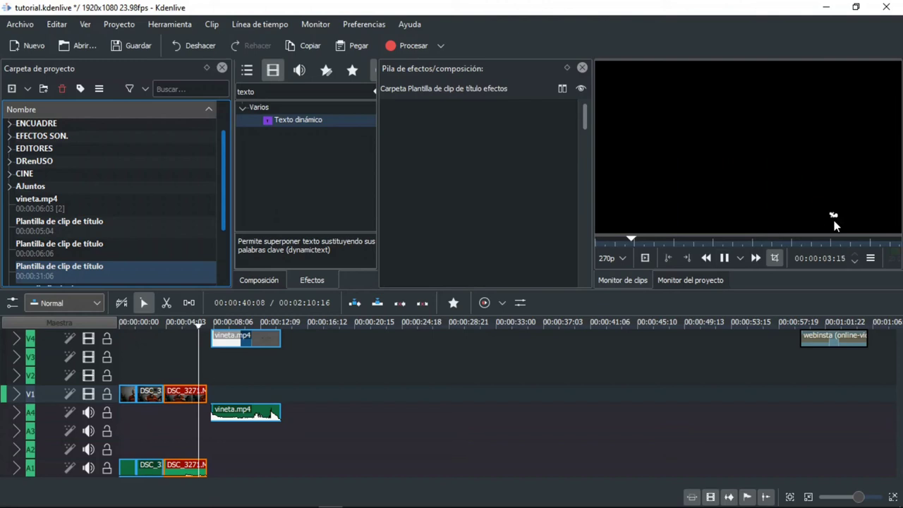
Step: Add a template title clip from "News ticker background appear.kdenlivetitle" to the project and preview it in the clip monitor
{"action": "left_click_drag", "start_coordinate": [224, 224], "coordinate": [222, 283]}
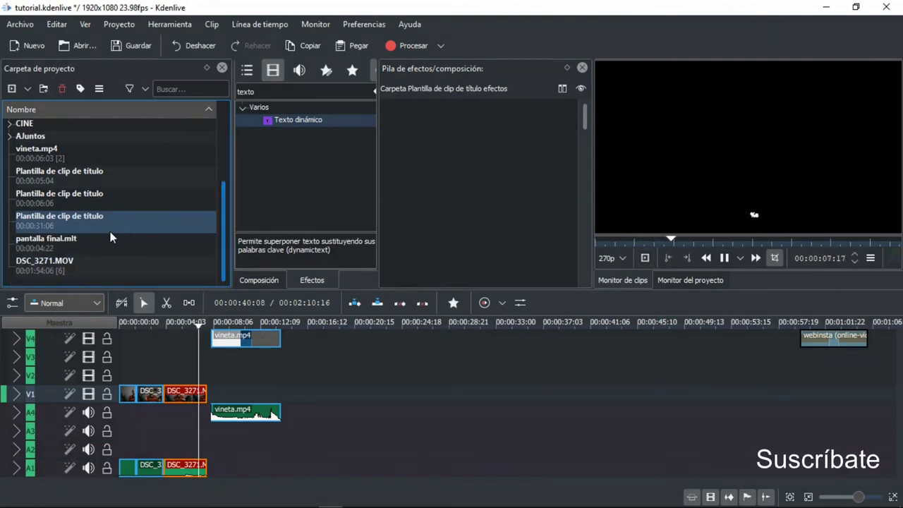
{"action": "left_click", "coordinate": [28, 89]}
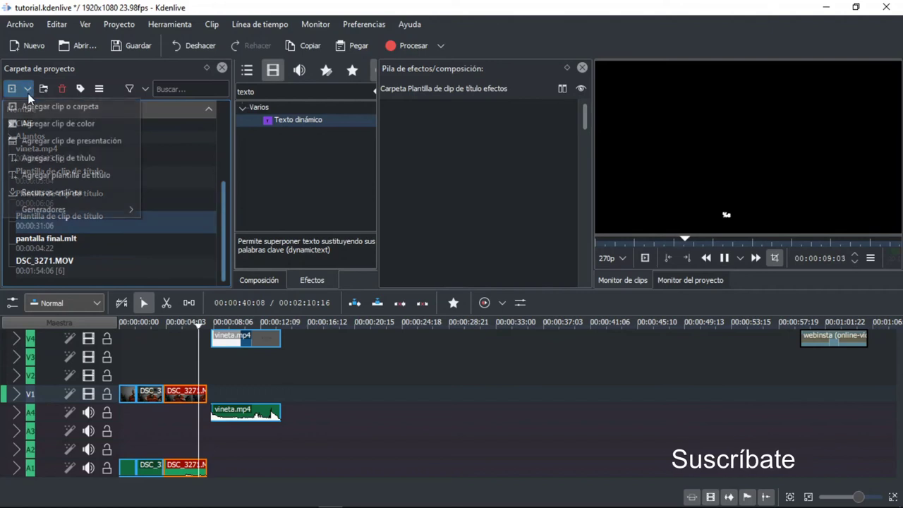
{"action": "left_click", "coordinate": [52, 178]}
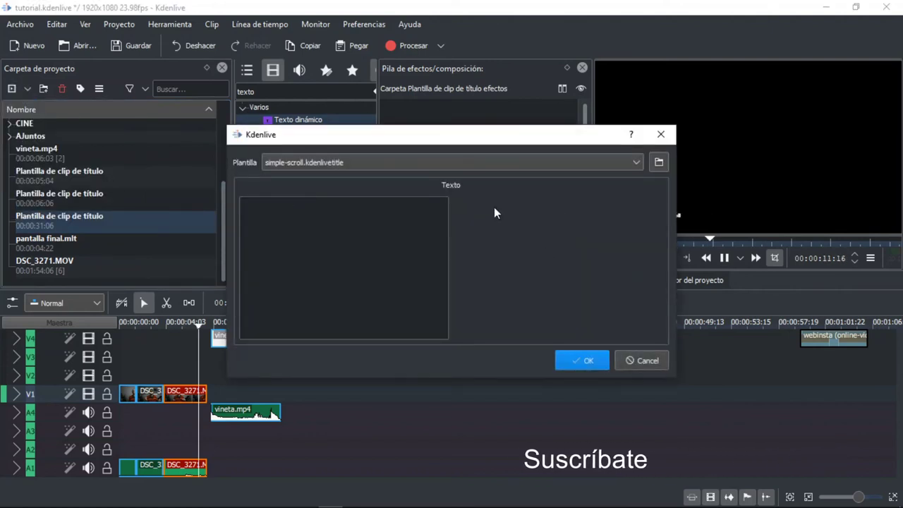
{"action": "left_click", "coordinate": [659, 163]}
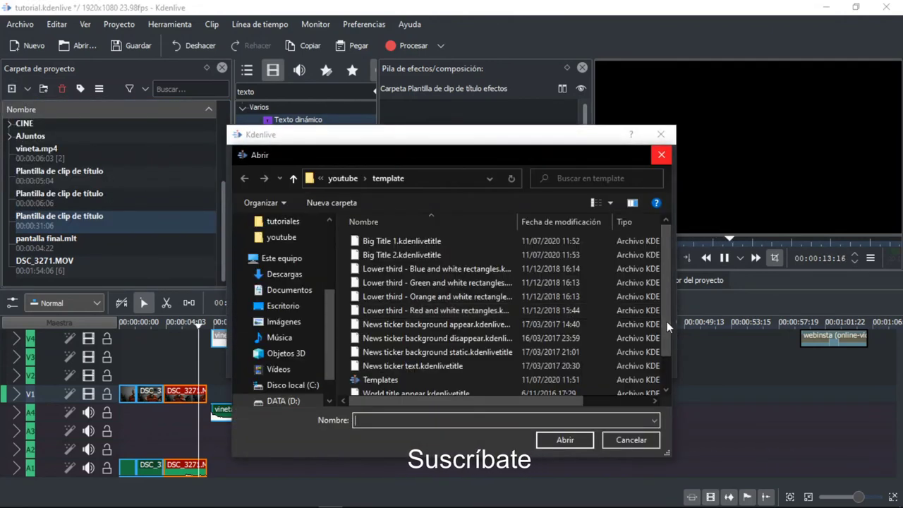
{"action": "left_click_drag", "start_coordinate": [665, 321], "coordinate": [666, 356]}
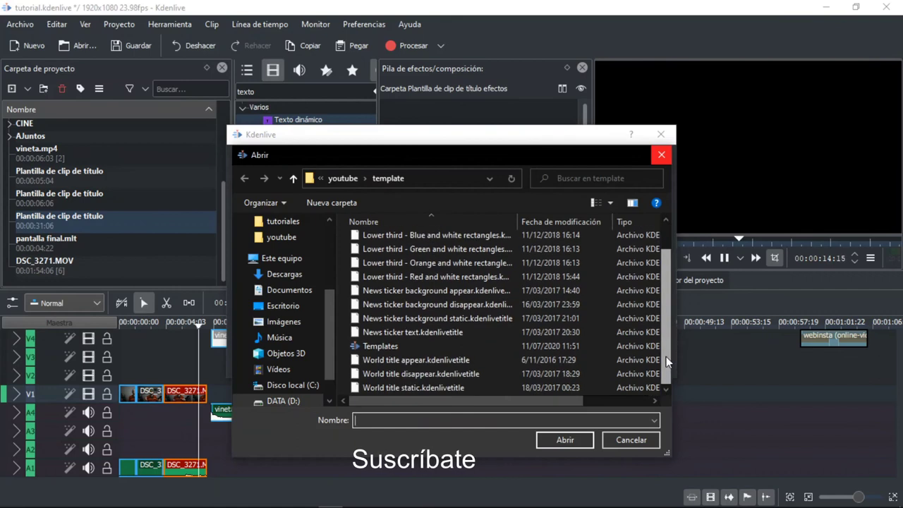
{"action": "left_click", "coordinate": [427, 289]}
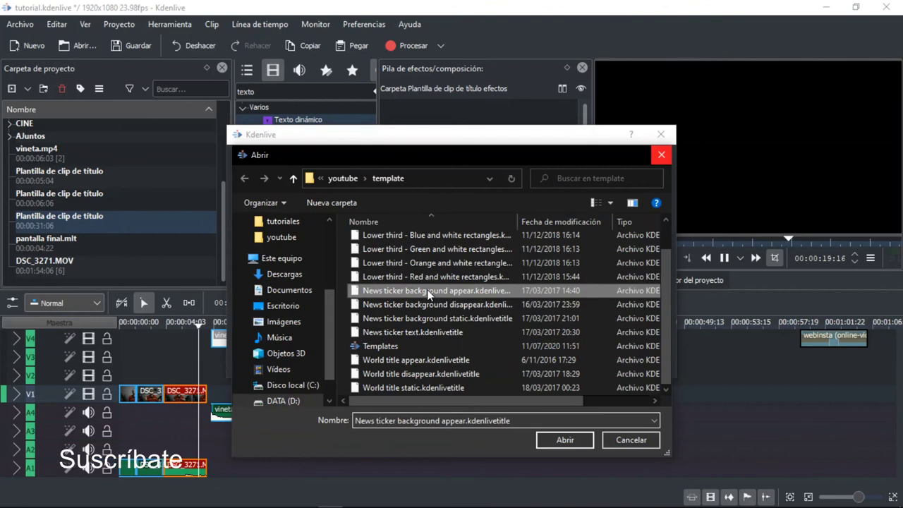
{"action": "double_click", "coordinate": [427, 290]}
{"action": "left_click", "coordinate": [568, 357]}
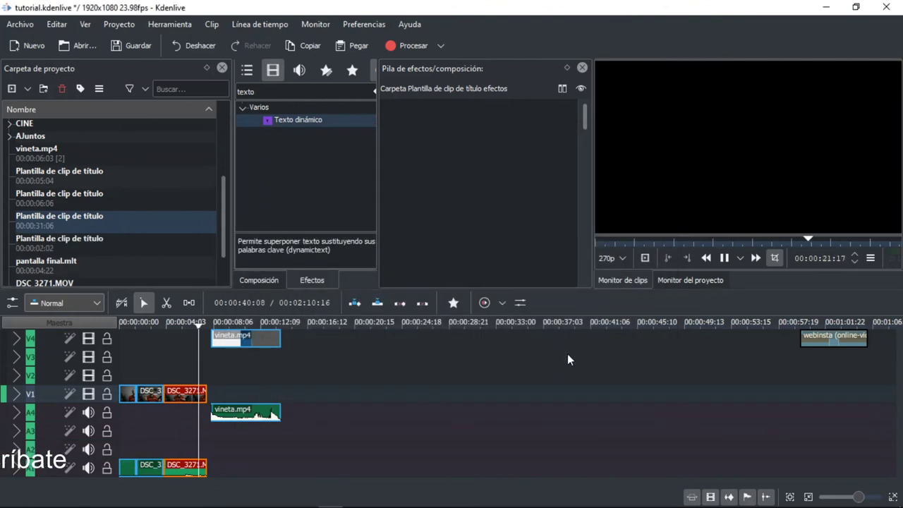
{"action": "left_click", "coordinate": [86, 246]}
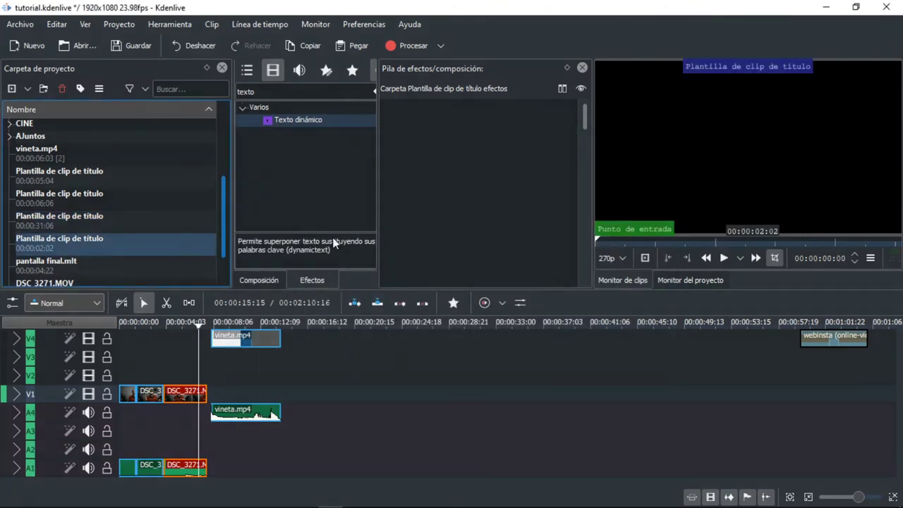
{"action": "left_click", "coordinate": [725, 258]}
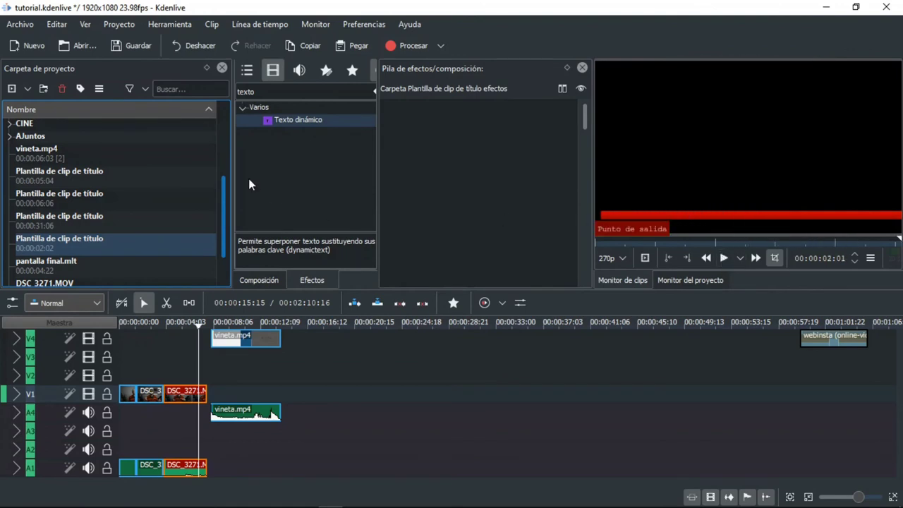
Step: Add a template title clip from "Lower third - Red and white rectangles.kdenlivetitle" and show it in the clip monitor
{"action": "left_click", "coordinate": [56, 218]}
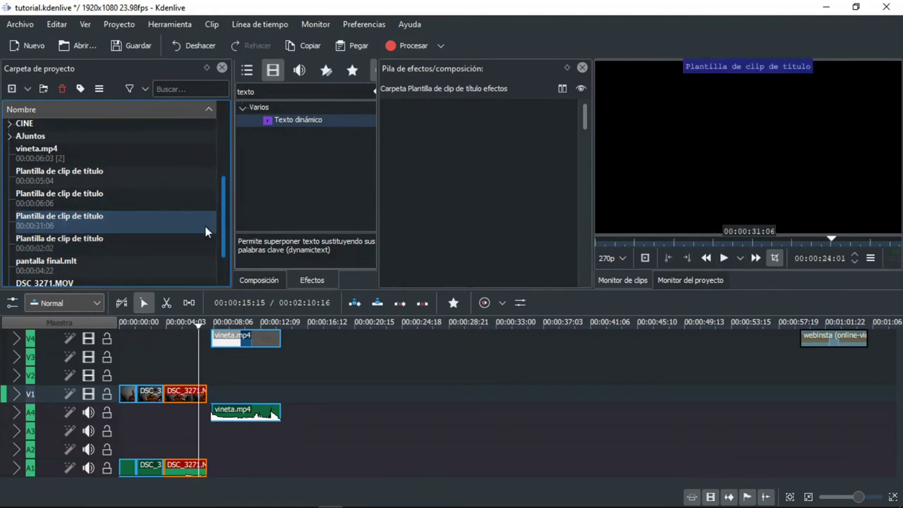
{"action": "left_click", "coordinate": [27, 93]}
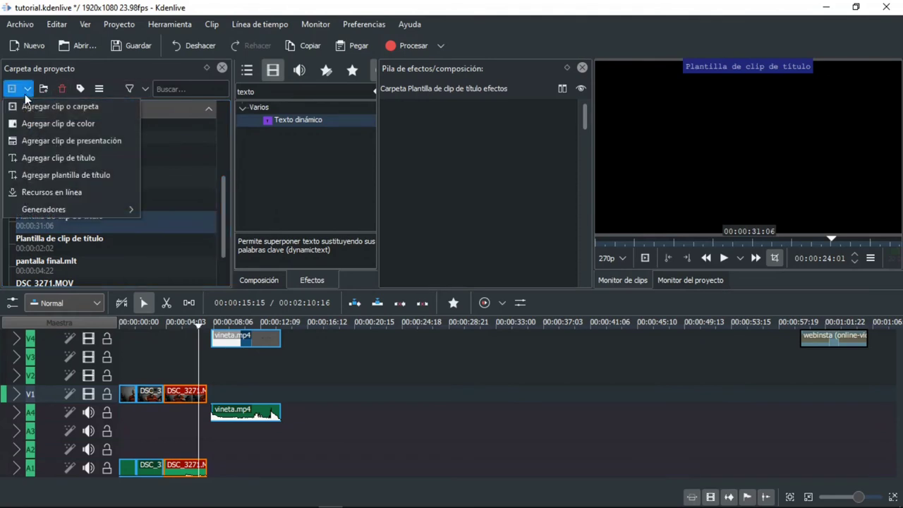
{"action": "left_click", "coordinate": [41, 175]}
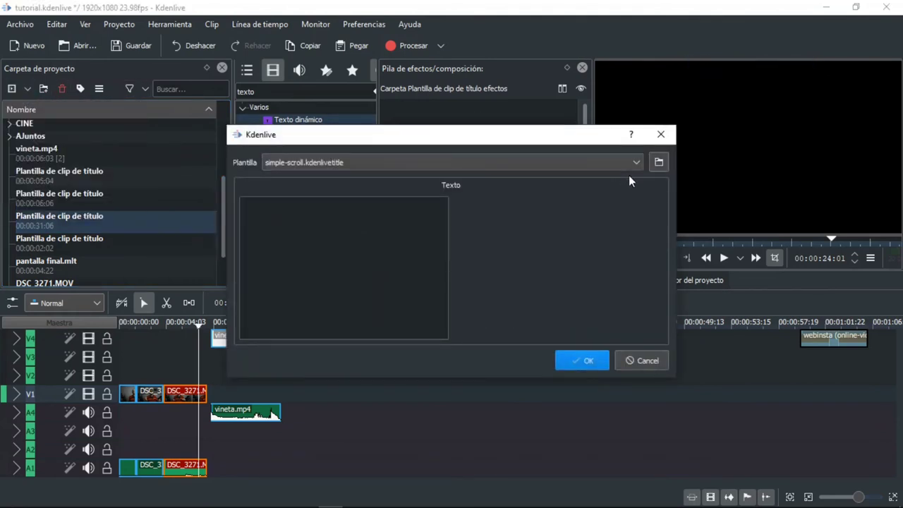
{"action": "left_click", "coordinate": [659, 162]}
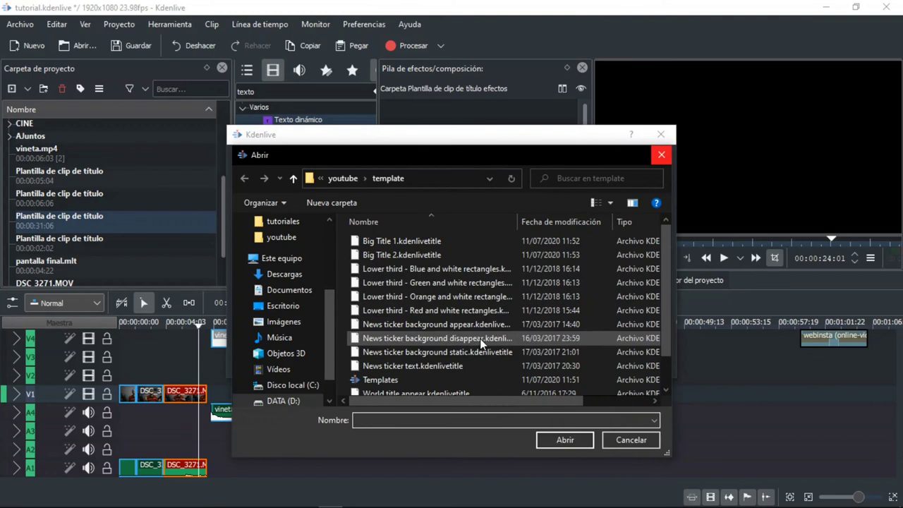
{"action": "double_click", "coordinate": [489, 310]}
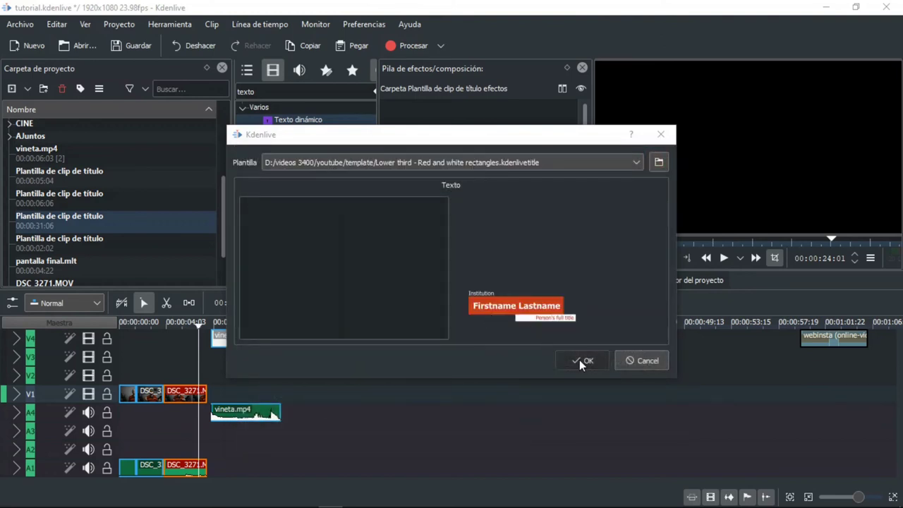
{"action": "left_click", "coordinate": [581, 361]}
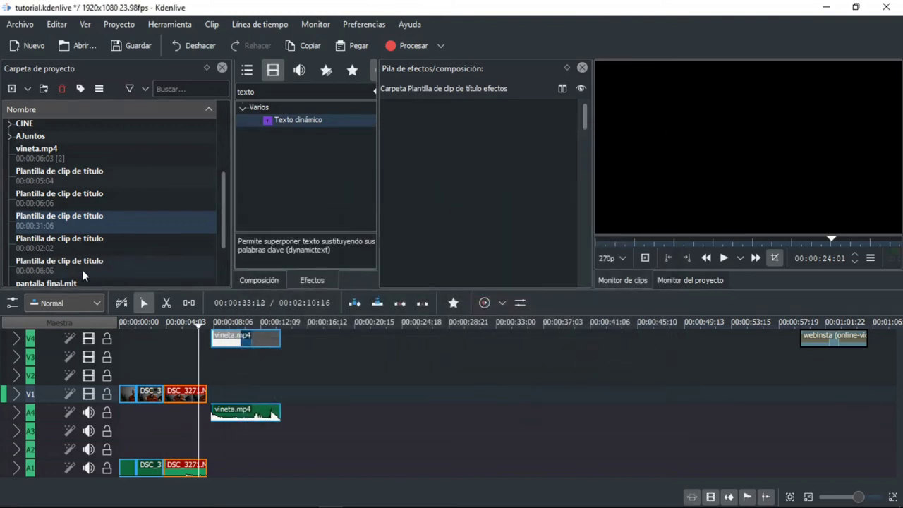
{"action": "left_click", "coordinate": [88, 241]}
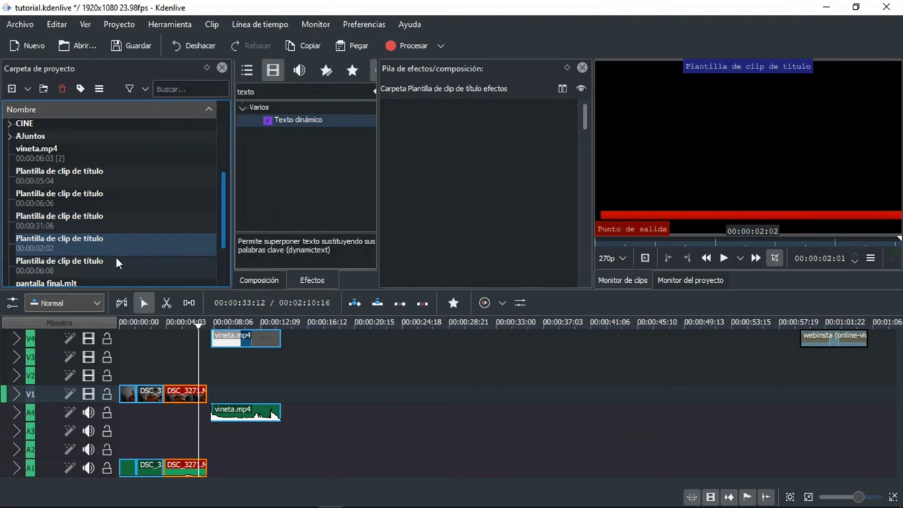
{"action": "scroll", "coordinate": [222, 264], "scroll_direction": "down", "scroll_amount": 2}
{"action": "left_click", "coordinate": [97, 246]}
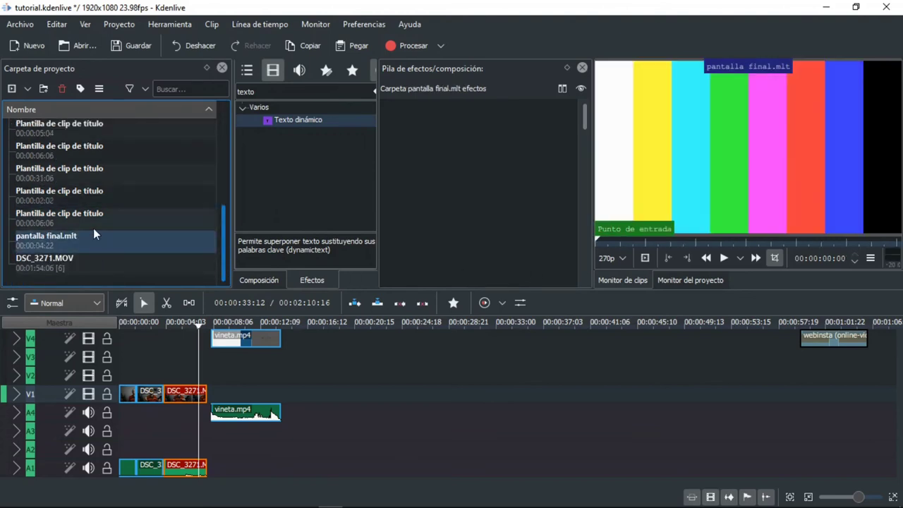
{"action": "left_click", "coordinate": [99, 215]}
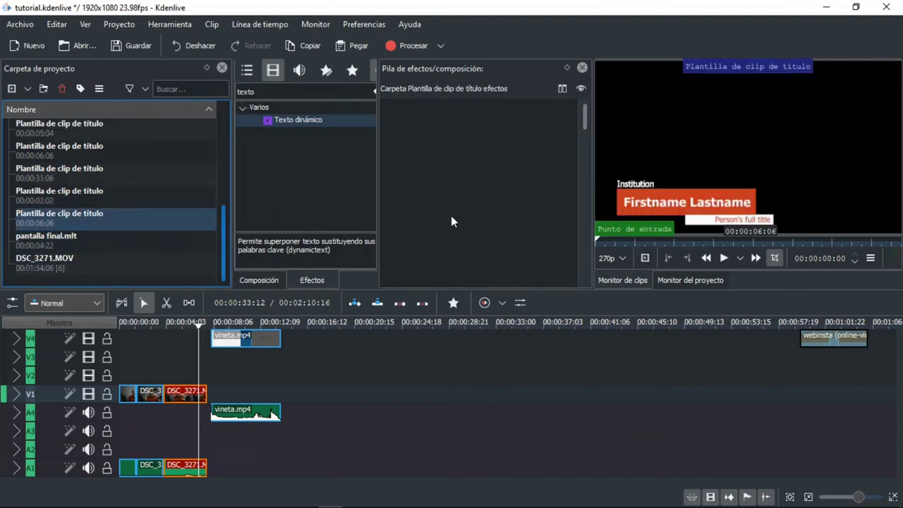
Step: Open the red lower-third title clip for editing and replace its "Firstname Lastname" text with "Suscríbate"
{"action": "right_click", "coordinate": [136, 218]}
{"action": "left_click", "coordinate": [187, 346]}
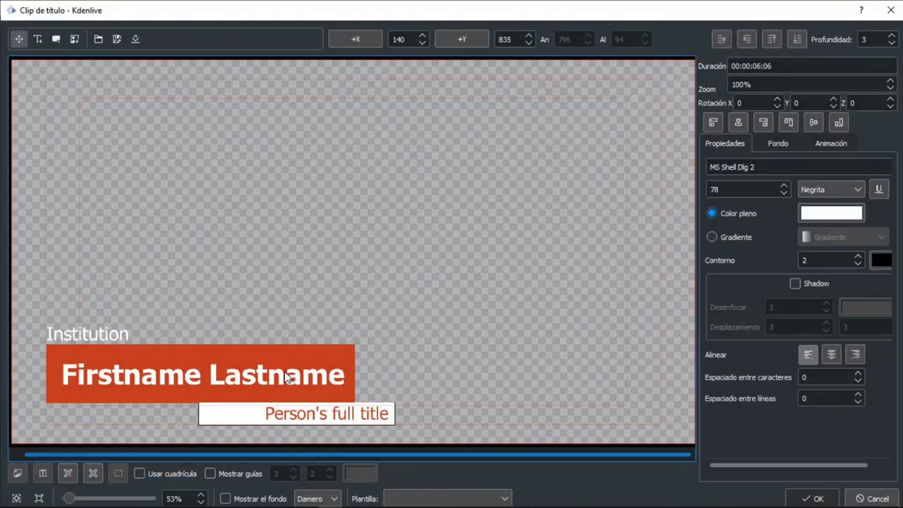
{"action": "left_click", "coordinate": [284, 371]}
{"action": "type", "text": "Susame"}
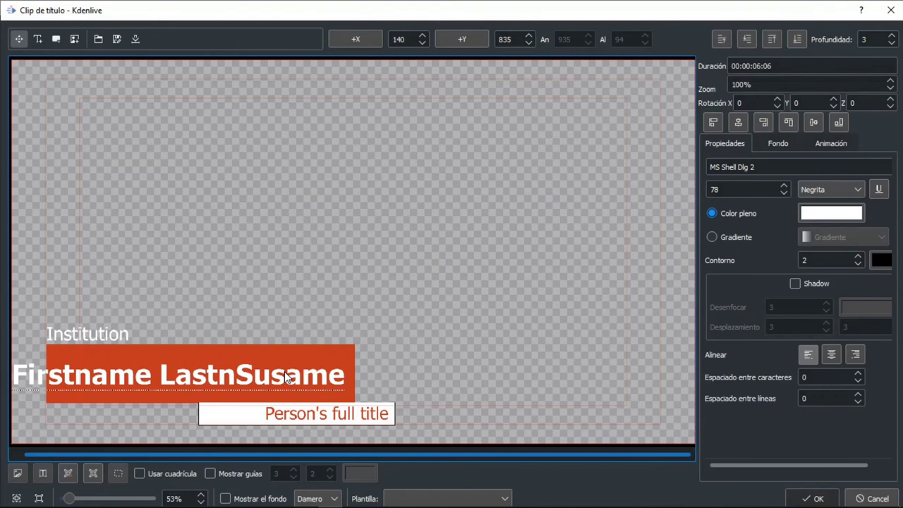
{"action": "key", "text": "BackSpace"}
{"action": "key", "text": "BackSpace"}
{"action": "key", "text": "BackSpace"}
{"action": "key", "text": "BackSpace"}
{"action": "key", "text": "BackSpace"}
{"action": "key", "text": "BackSpace"}
{"action": "key", "text": "BackSpace"}
{"action": "key", "text": "BackSpace"}
{"action": "key", "text": "BackSpace"}
{"action": "key", "text": "BackSpace"}
{"action": "key", "text": "BackSpace"}
{"action": "key", "text": "BackSpace"}
{"action": "key", "text": "BackSpace"}
{"action": "key", "text": "BackSpace"}
{"action": "key", "text": "BackSpace"}
{"action": "key", "text": "BackSpace"}
{"action": "key", "text": "BackSpace"}
{"action": "key", "text": "BackSpace"}
{"action": "key", "text": "BackSpace"}
{"action": "key", "text": "BackSpace"}
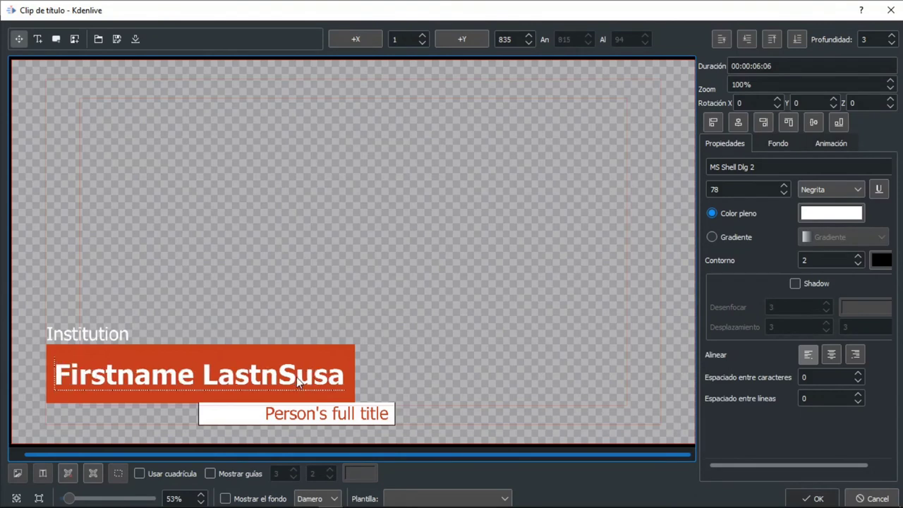
{"action": "type", "text": "Suscr"}
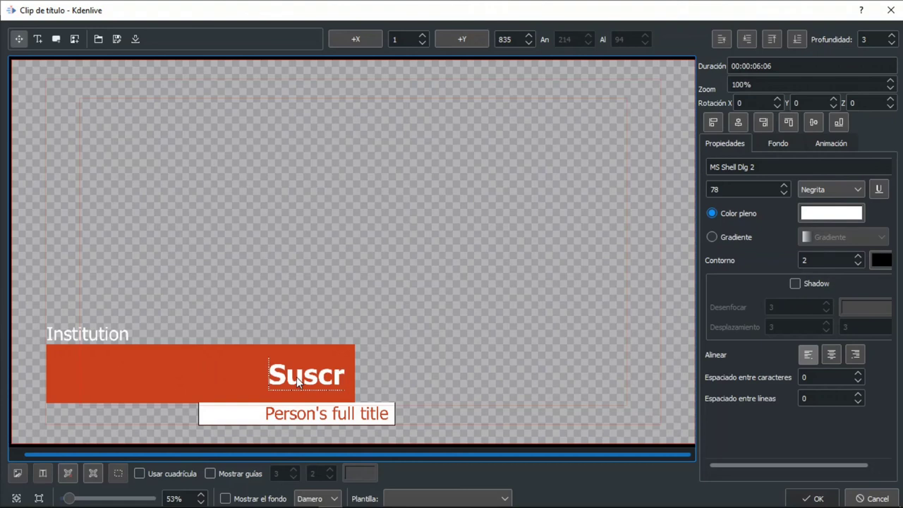
{"action": "type", "text": "íbate"}
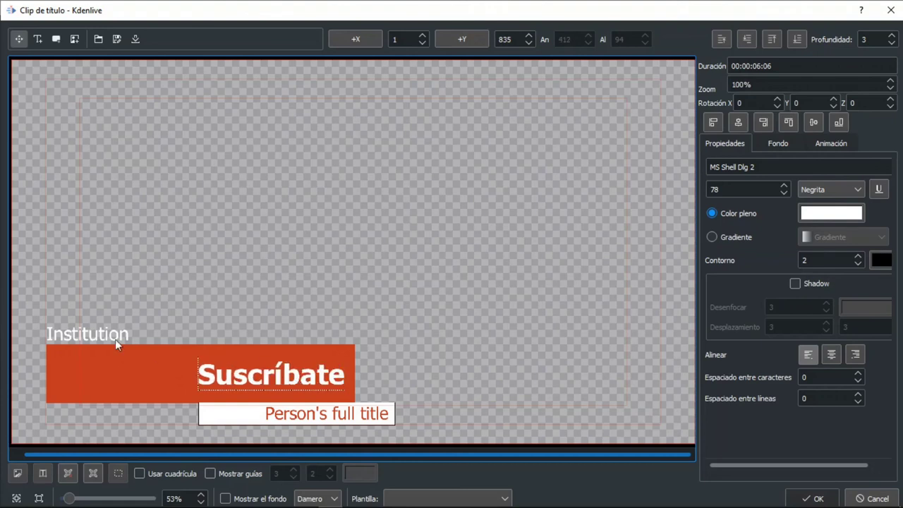
Step: Replace the "Institution" text above the red rectangle with "no olvides"
{"action": "left_click", "coordinate": [83, 333]}
{"action": "type", "text": "no"}
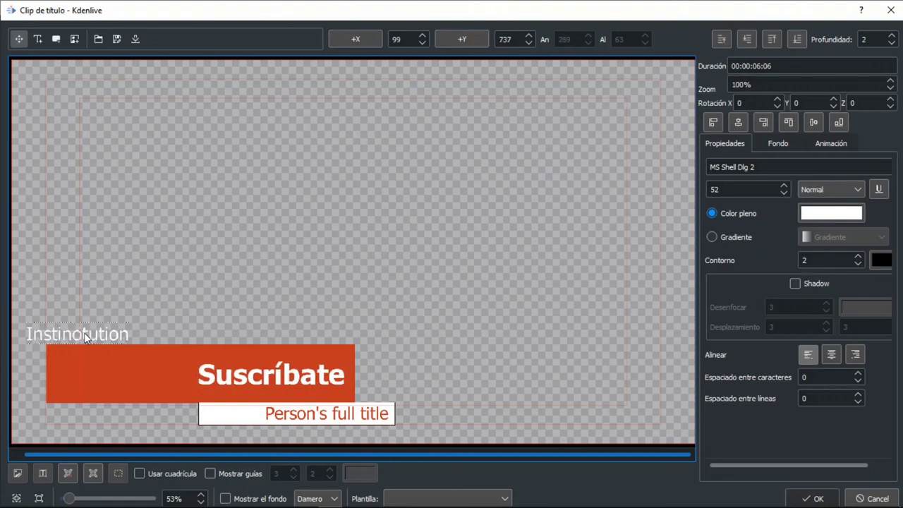
{"action": "key", "text": "Delete"}
{"action": "key", "text": "Delete"}
{"action": "key", "text": "Delete"}
{"action": "key", "text": "Delete"}
{"action": "key", "text": "Delete"}
{"action": "key", "text": "Delete"}
{"action": "key", "text": "BackSpace"}
{"action": "key", "text": "BackSpace"}
{"action": "key", "text": "BackSpace"}
{"action": "key", "text": "BackSpace"}
{"action": "key", "text": "BackSpace"}
{"action": "key", "text": "BackSpace"}
{"action": "key", "text": "BackSpace"}
{"action": "type", "text": "no olvides"}
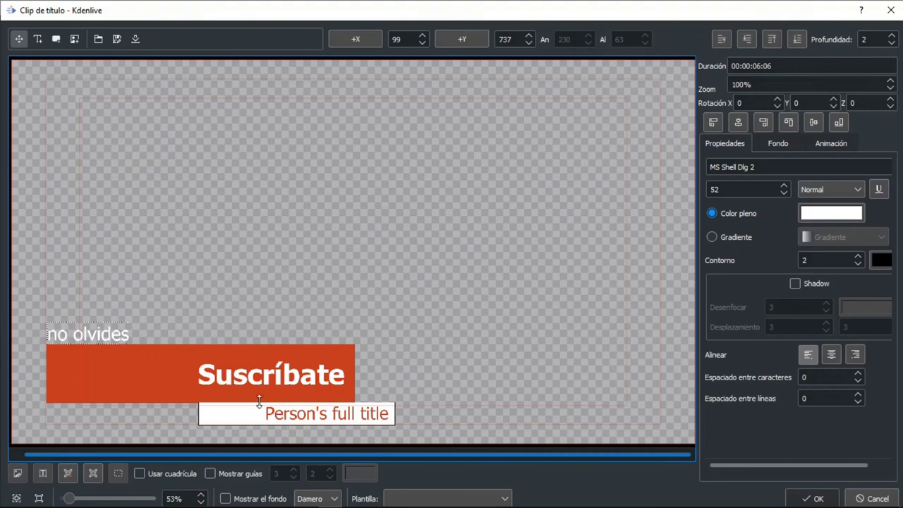
Step: Delete the "no olvides" text above the red rectangle
{"action": "left_click", "coordinate": [112, 345]}
{"action": "left_click_drag", "start_coordinate": [113, 341], "coordinate": [115, 339]}
{"action": "double_click", "coordinate": [115, 340]}
{"action": "left_click", "coordinate": [120, 337]}
{"action": "triple_click", "coordinate": [121, 337]}
{"action": "key", "text": "BackSpace"}
Step: Replace the "Person's full title" text in the white rectangle with "Gracias...Hasta la proxima"
{"action": "left_click", "coordinate": [258, 417]}
{"action": "left_click", "coordinate": [281, 414]}
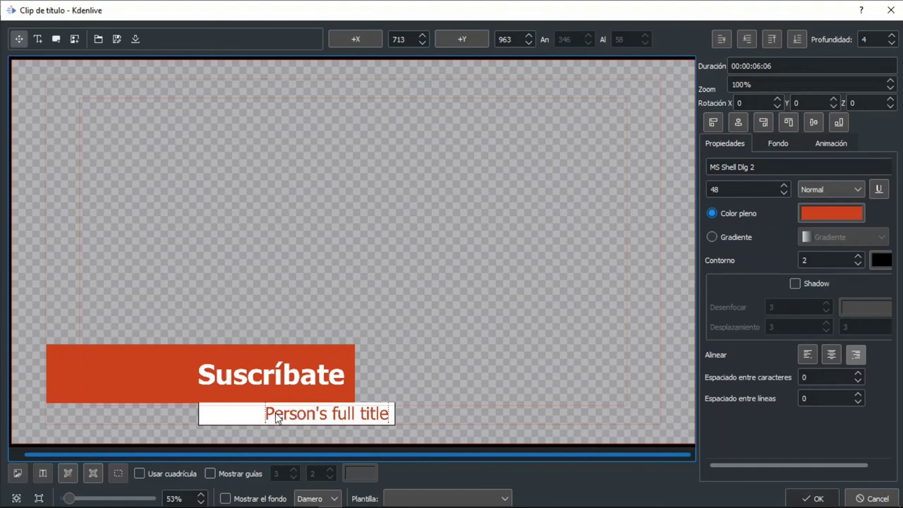
{"action": "double_click", "coordinate": [276, 417]}
{"action": "triple_click", "coordinate": [276, 417]}
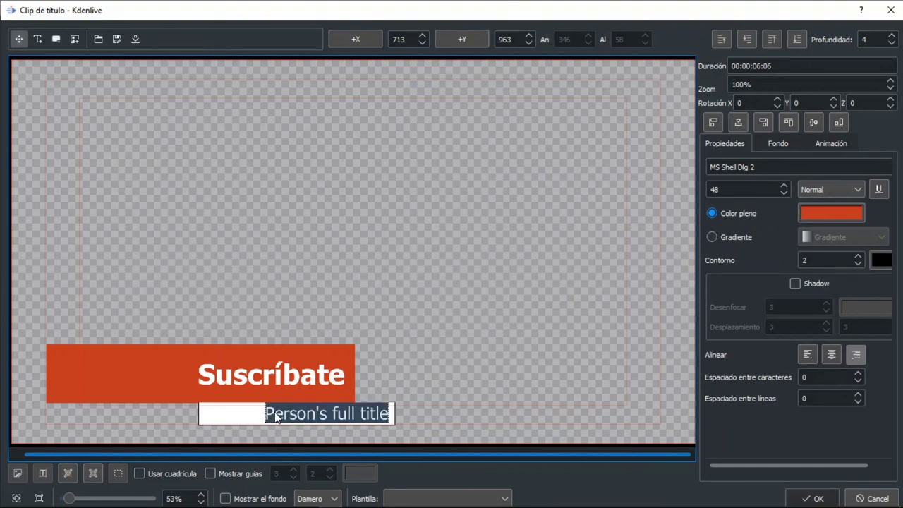
{"action": "type", "text": "Gracias"}
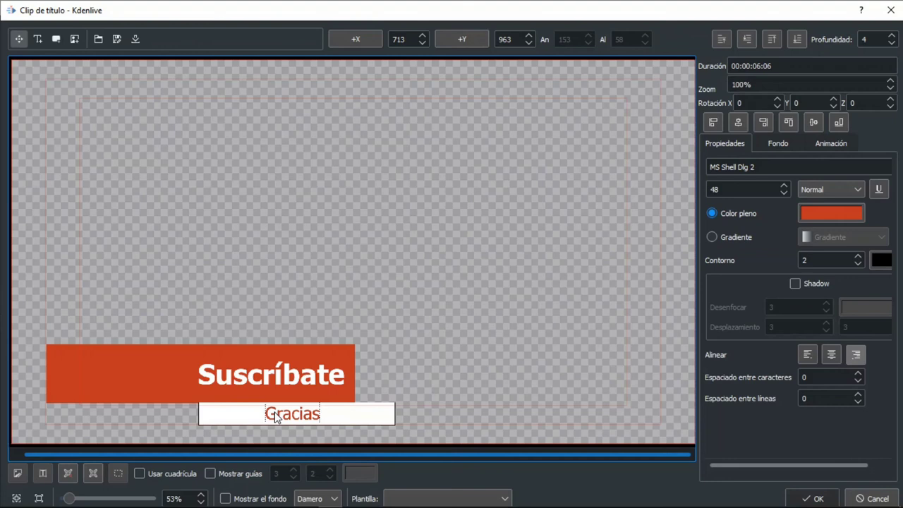
{"action": "type", "text": "...Hasta"}
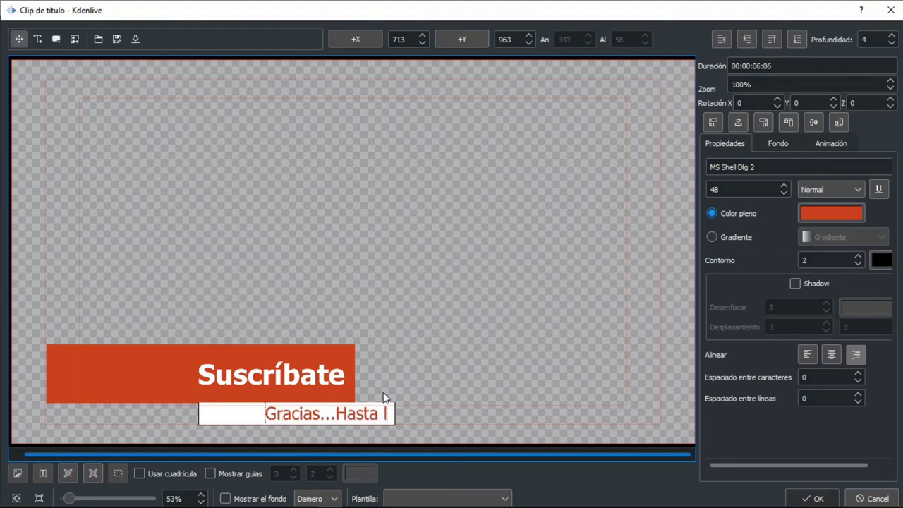
{"action": "type", "text": " la proxima"}
Step: Set the solid fill colour of the white rectangle behind the "Gracias...Hasta la proxima" text to cyan #55ffff
{"action": "left_click", "coordinate": [235, 416]}
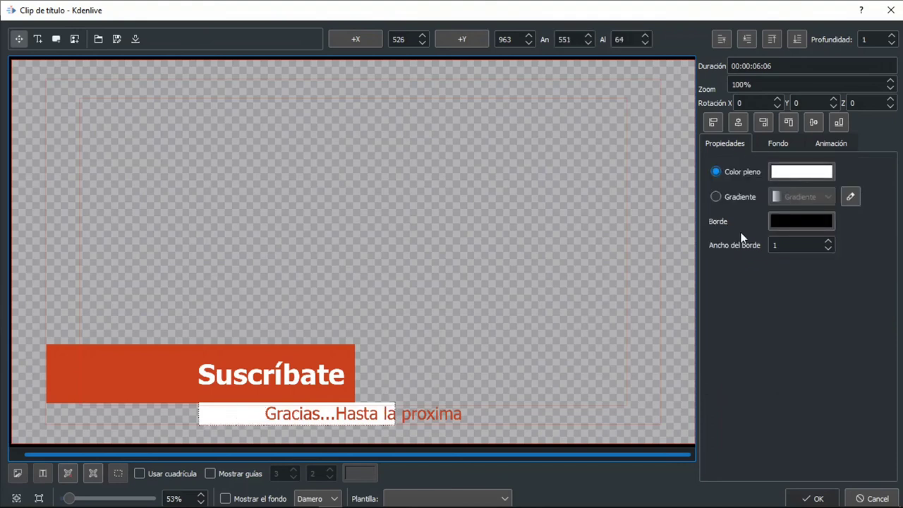
{"action": "left_click", "coordinate": [807, 181]}
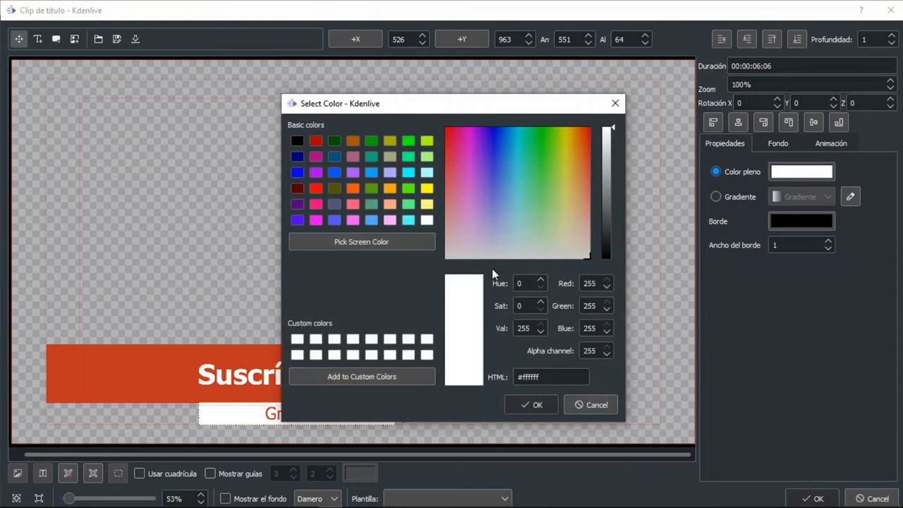
{"action": "left_click", "coordinate": [409, 221]}
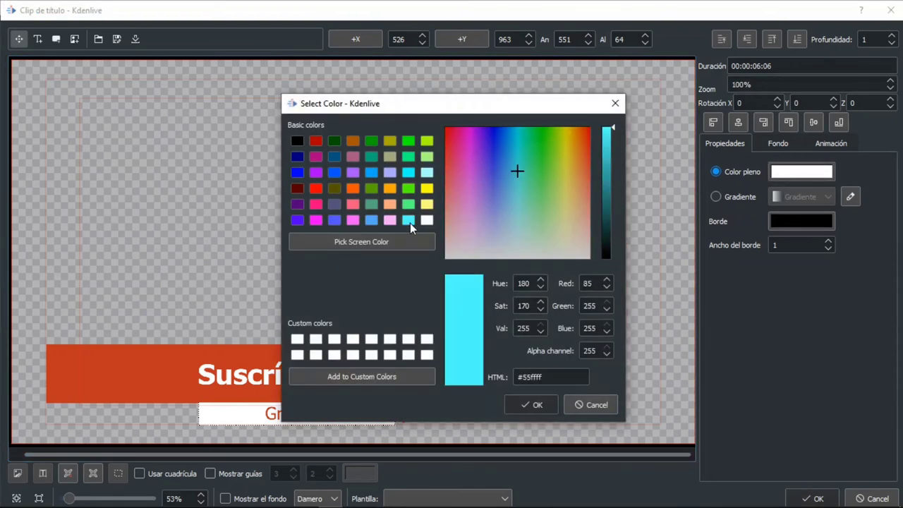
{"action": "left_click", "coordinate": [527, 405]}
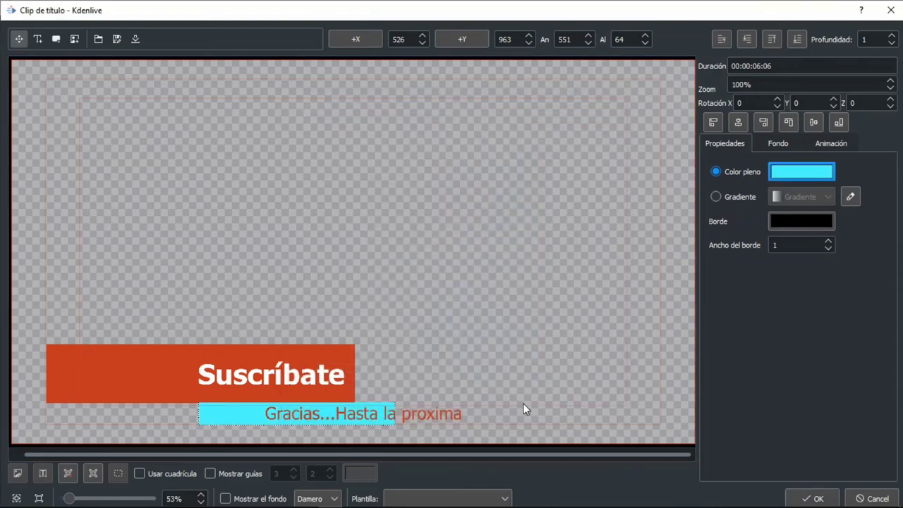
Step: Set the solid fill colour of the narrow rectangle behind the "Gracias...Hasta la proxima" text to orange #ffaa00
{"action": "left_click", "coordinate": [176, 372]}
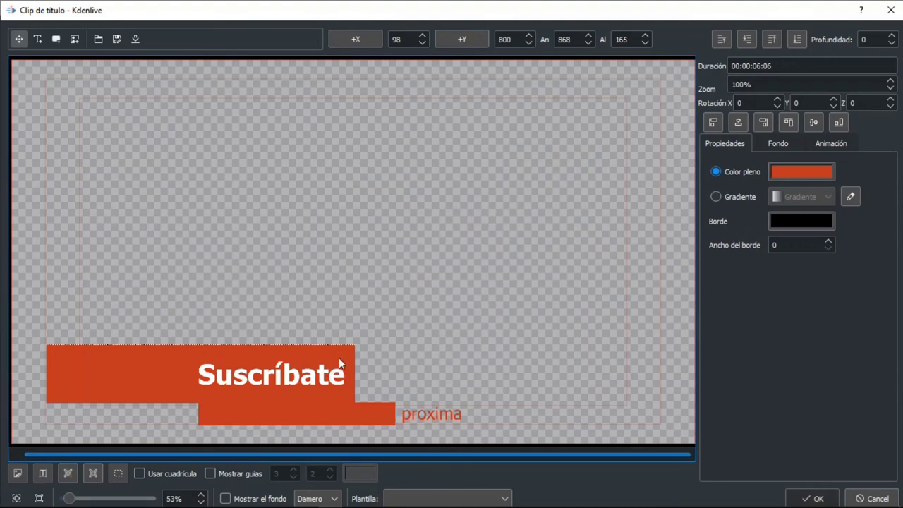
{"action": "left_click", "coordinate": [335, 418]}
{"action": "left_click", "coordinate": [226, 417]}
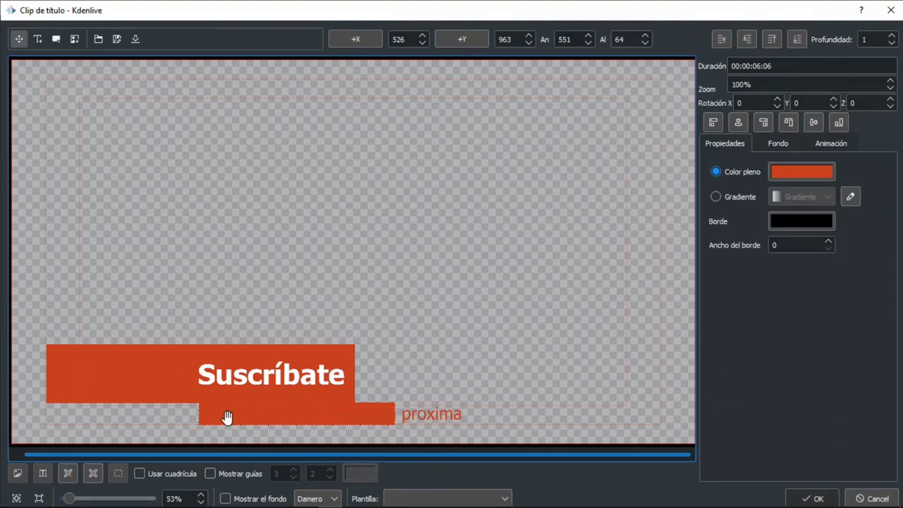
{"action": "left_click", "coordinate": [811, 170]}
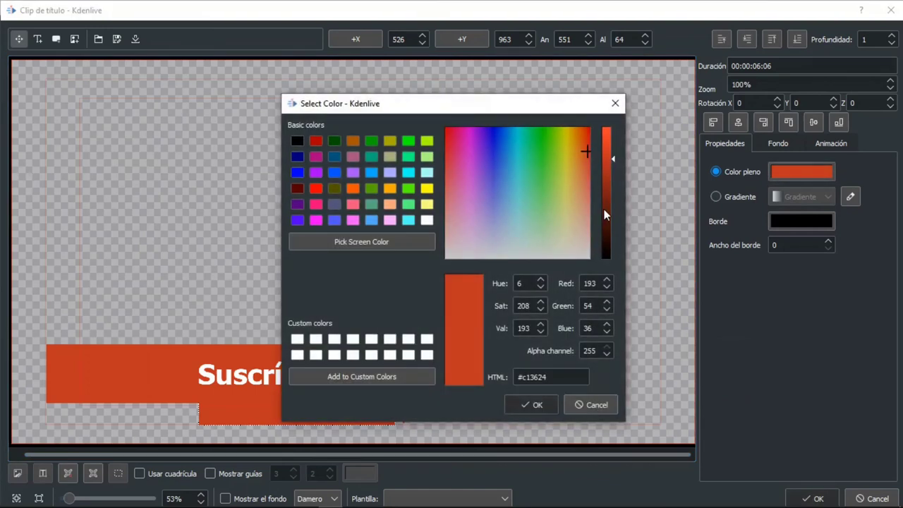
{"action": "left_click", "coordinate": [372, 204]}
{"action": "left_click", "coordinate": [392, 190]}
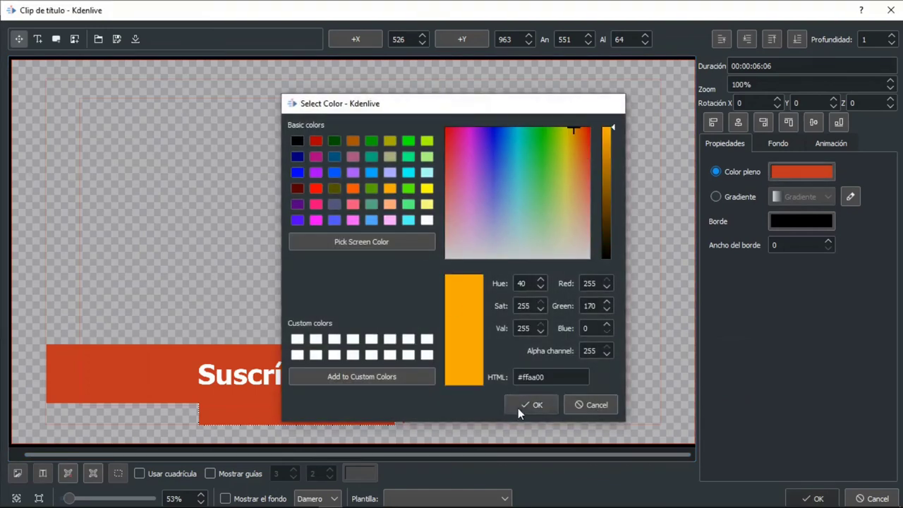
{"action": "left_click", "coordinate": [530, 405]}
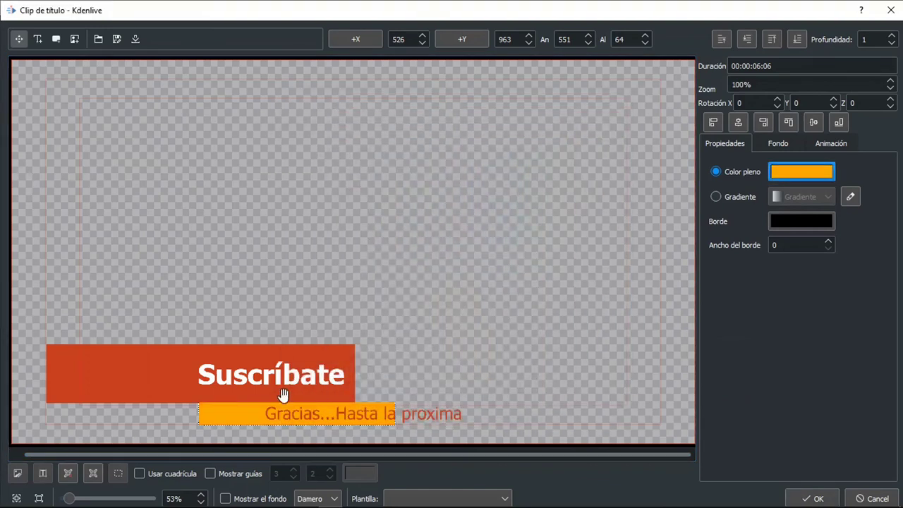
Step: Delete "Hasta la proxima" from the text below the red rectangle, keeping only "Gracias..."
{"action": "left_click", "coordinate": [345, 415]}
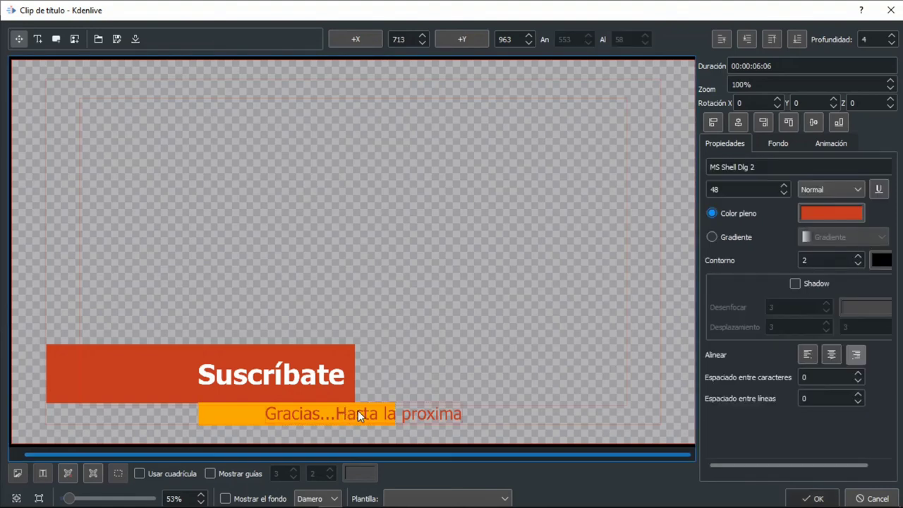
{"action": "left_click_drag", "start_coordinate": [338, 413], "coordinate": [527, 409]}
{"action": "key", "text": "Delete"}
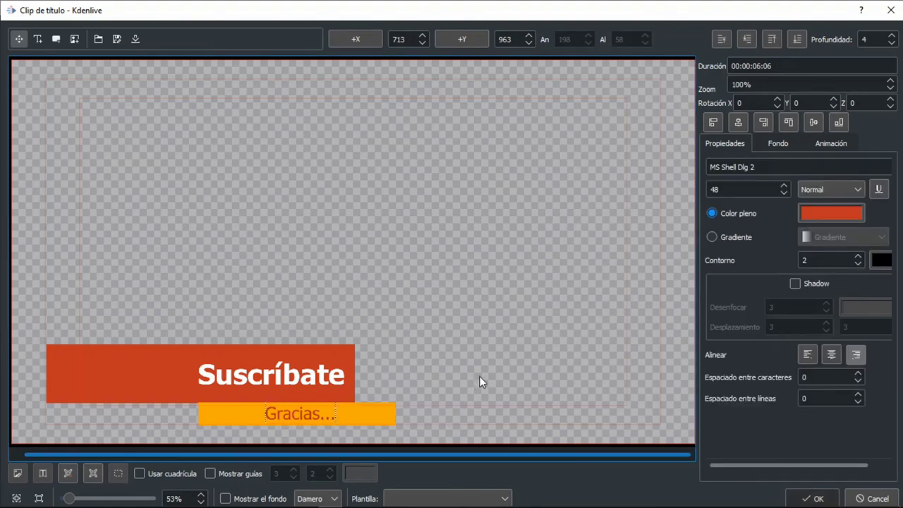
Step: Set the solid fill colour of the rectangle behind the "Gracias..." text to white and accept the title clip
{"action": "left_click", "coordinate": [232, 413]}
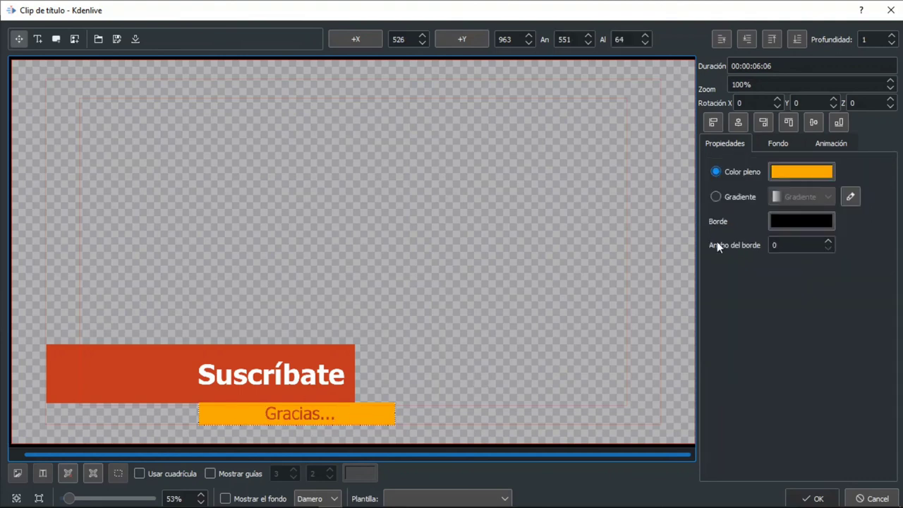
{"action": "left_click", "coordinate": [801, 171]}
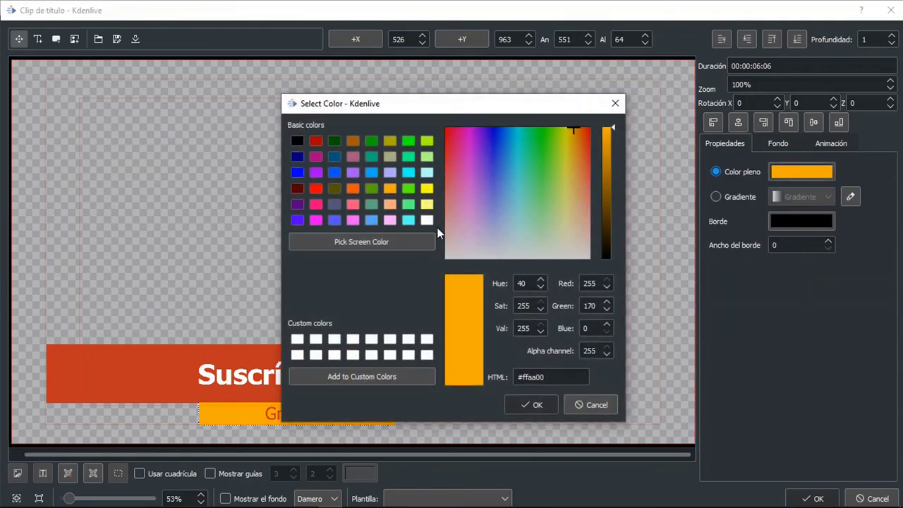
{"action": "left_click", "coordinate": [427, 221]}
{"action": "left_click", "coordinate": [531, 404]}
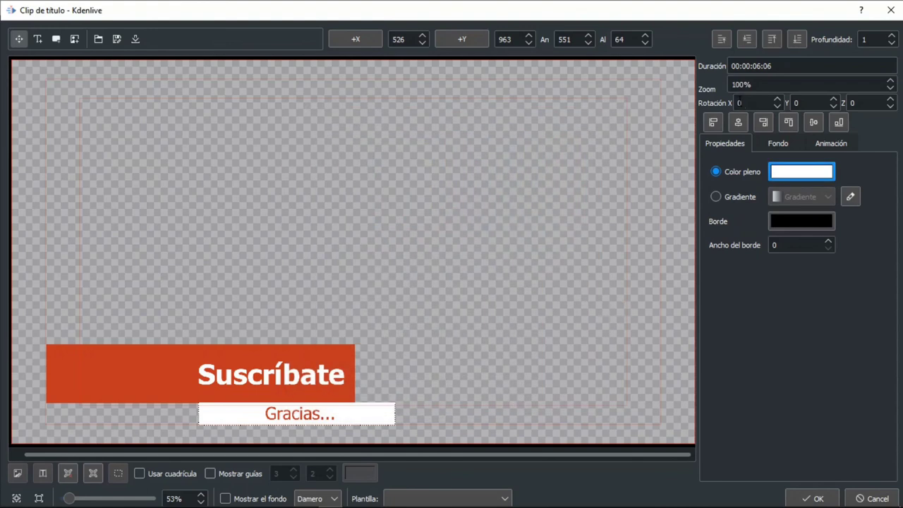
{"action": "left_click", "coordinate": [798, 496]}
{"action": "left_click", "coordinate": [511, 282]}
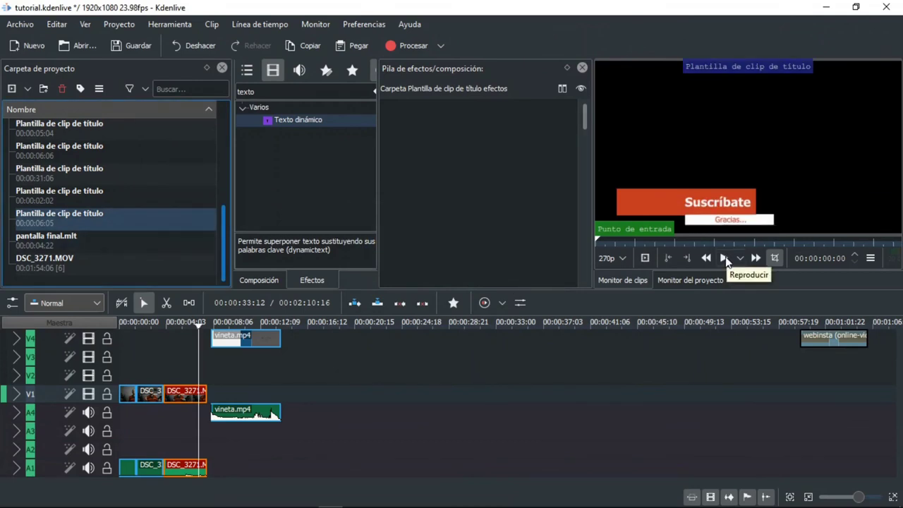
Step: Place the new "Suscríbate" title clip on track V1 at about 21 seconds and preview its playback
{"action": "left_click_drag", "start_coordinate": [131, 221], "coordinate": [363, 398]}
{"action": "left_click", "coordinate": [364, 324]}
{"action": "key", "text": "space"}
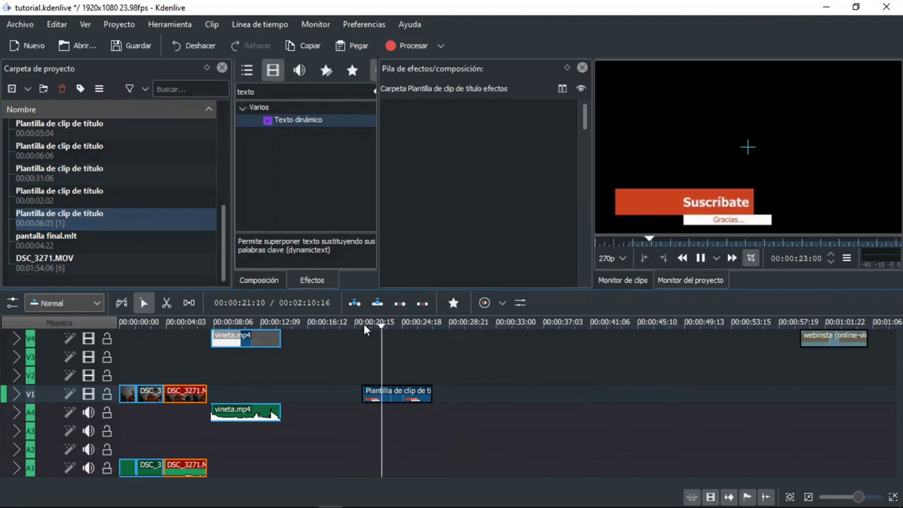
{"action": "key", "text": "space"}
Step: Move the title clip to track V2 above the DSC_3271 footage, starting at about 2 seconds, and check the overlay in the project monitor
{"action": "left_click", "coordinate": [372, 393]}
{"action": "left_click_drag", "start_coordinate": [372, 393], "coordinate": [160, 372]}
{"action": "left_click", "coordinate": [162, 326]}
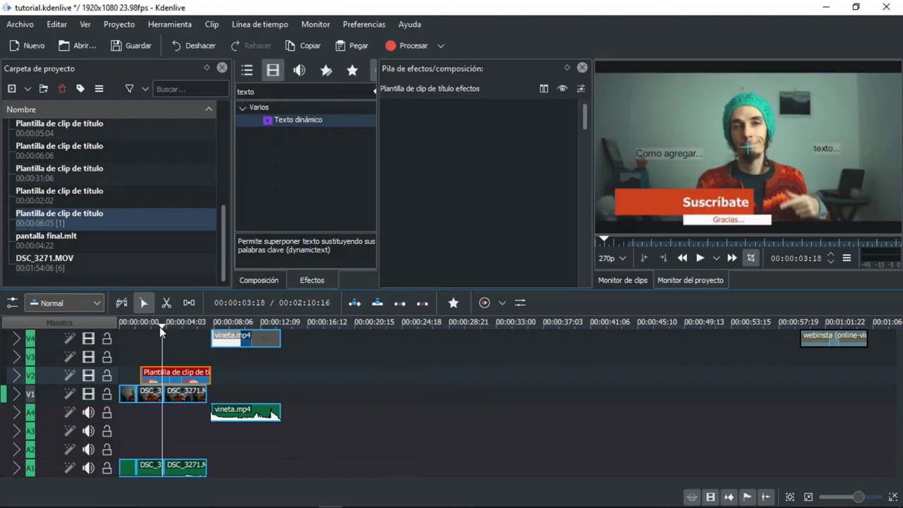
{"action": "left_click", "coordinate": [143, 326]}
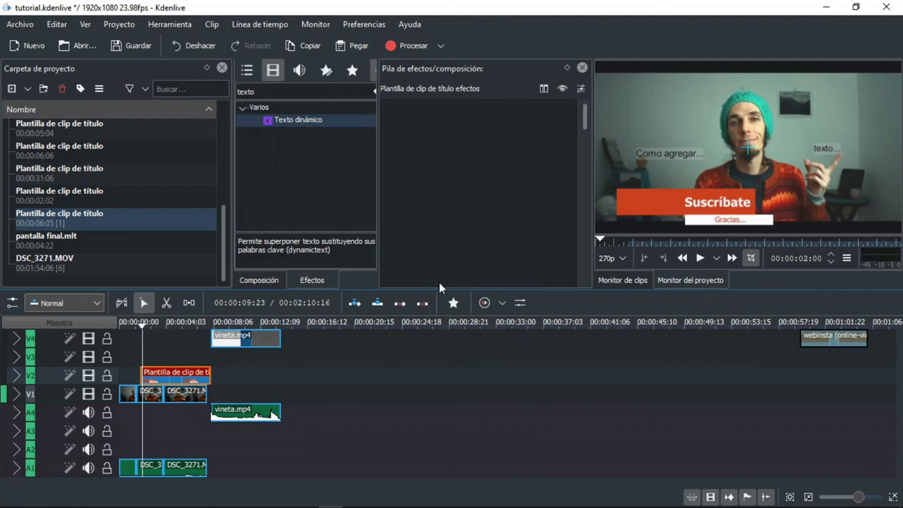
Step: Add the Transform effect from the favourite effects to the title clip on V2
{"action": "left_click", "coordinate": [453, 303]}
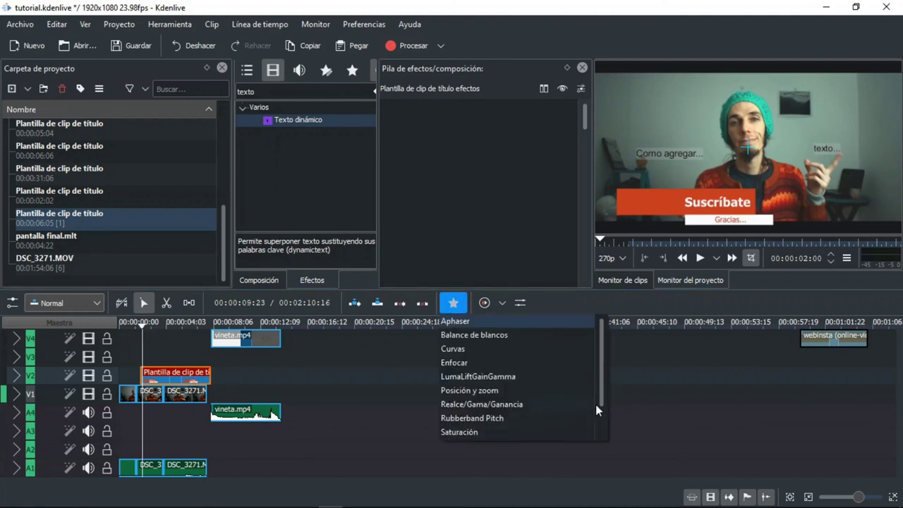
{"action": "scroll", "coordinate": [595, 405], "scroll_direction": "down", "scroll_amount": 1}
{"action": "left_click", "coordinate": [493, 416]}
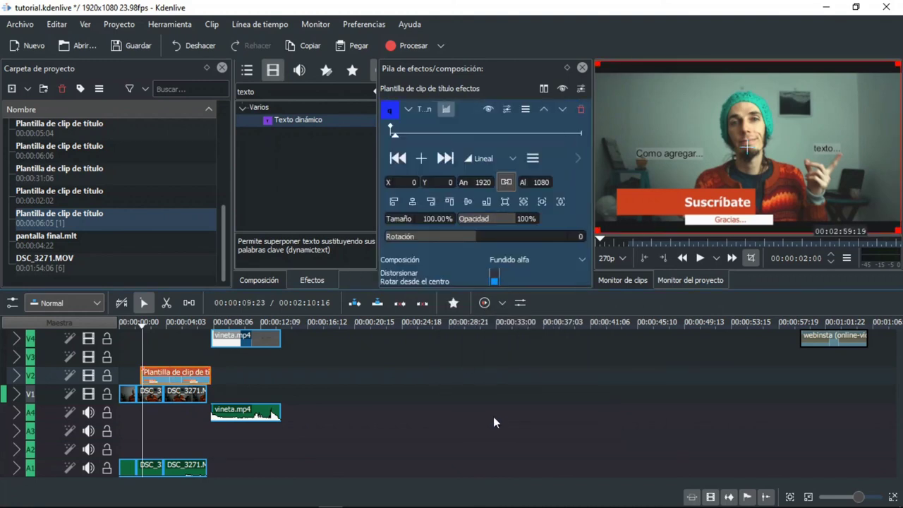
Step: Scale the title to about 65%, move it to the frame's lower-right corner at about X 951, Y 333, and preview the result
{"action": "left_click_drag", "start_coordinate": [597, 64], "coordinate": [651, 124]}
{"action": "left_click_drag", "start_coordinate": [775, 179], "coordinate": [872, 170]}
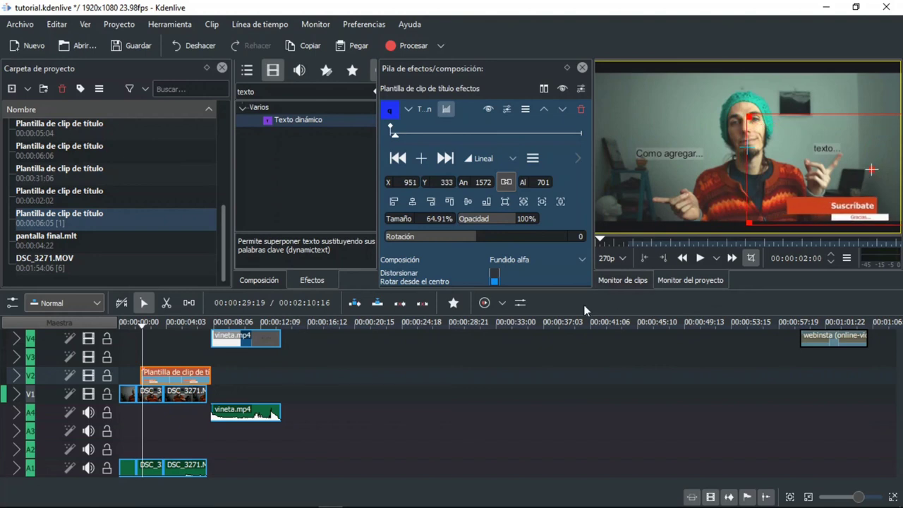
{"action": "left_click", "coordinate": [134, 323]}
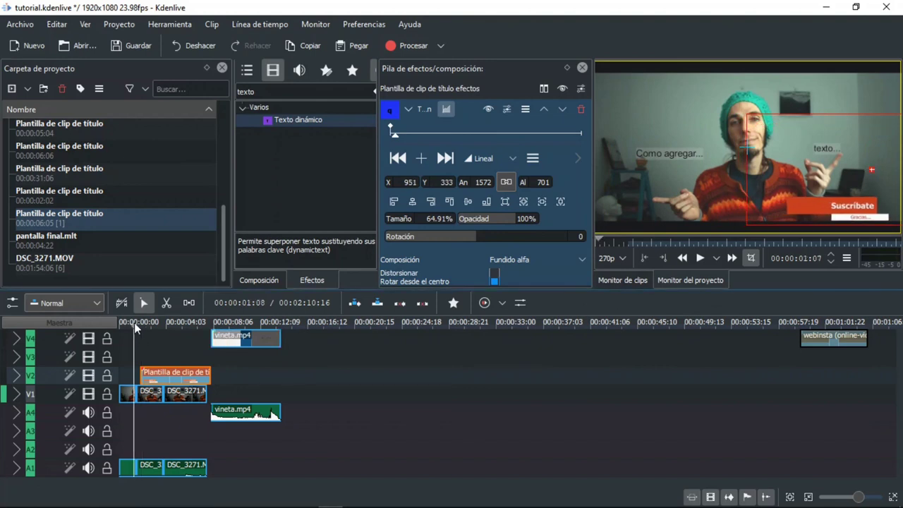
{"action": "key", "text": "space"}
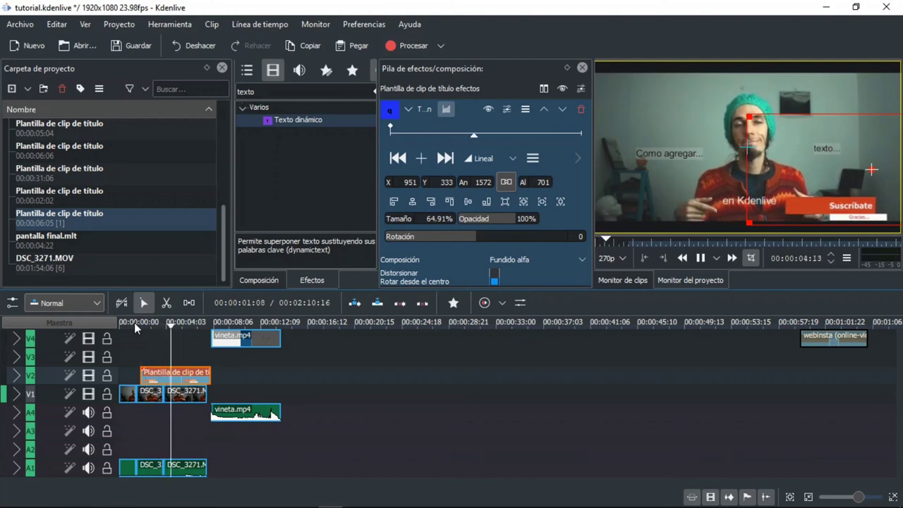
{"action": "key", "text": "space"}
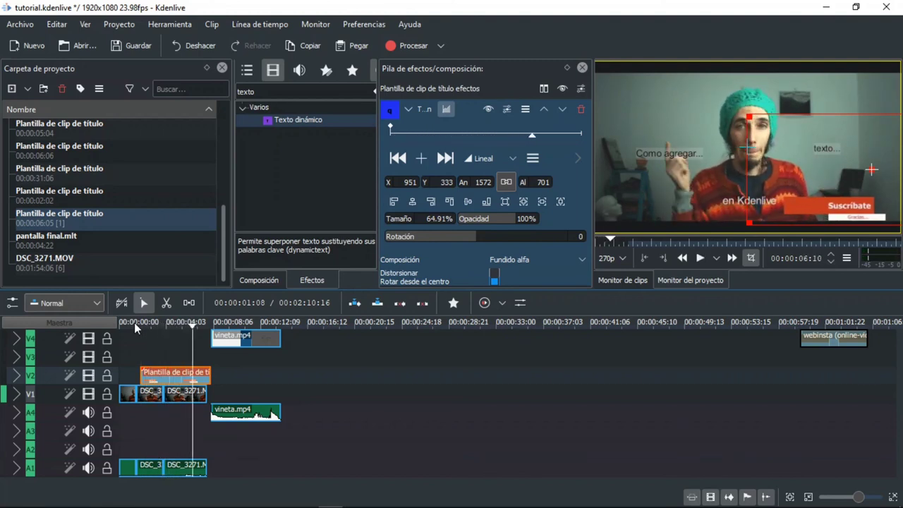
Step: Set the title's opacity to 68% and enlarge it to about 66%
{"action": "left_click", "coordinate": [495, 223]}
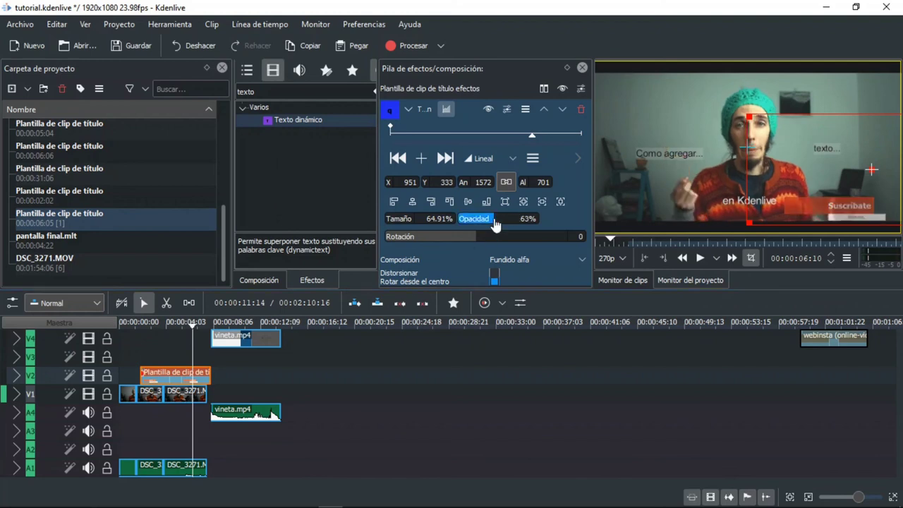
{"action": "left_click_drag", "start_coordinate": [499, 223], "coordinate": [510, 223]}
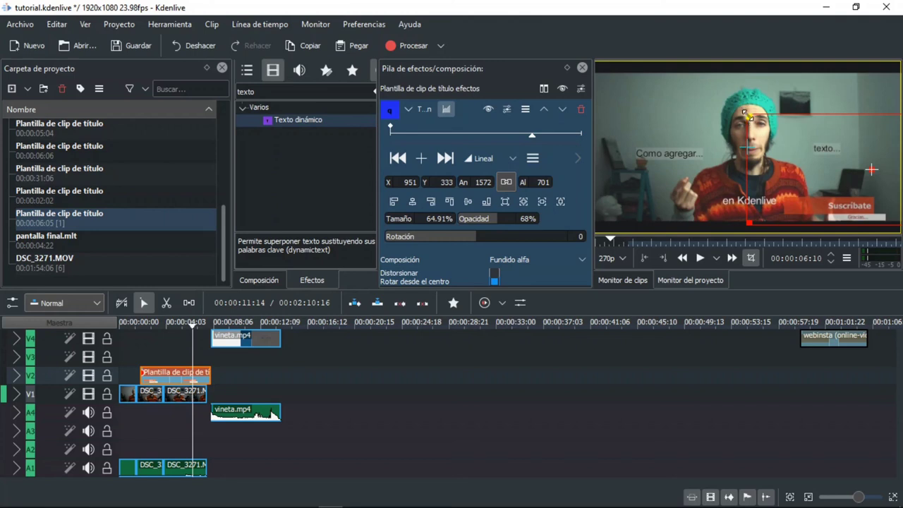
{"action": "left_click_drag", "start_coordinate": [749, 115], "coordinate": [754, 112]}
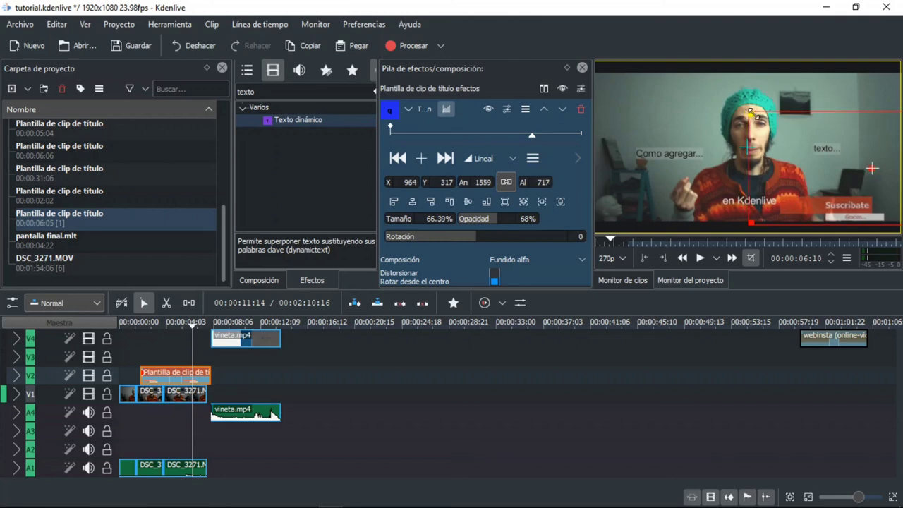